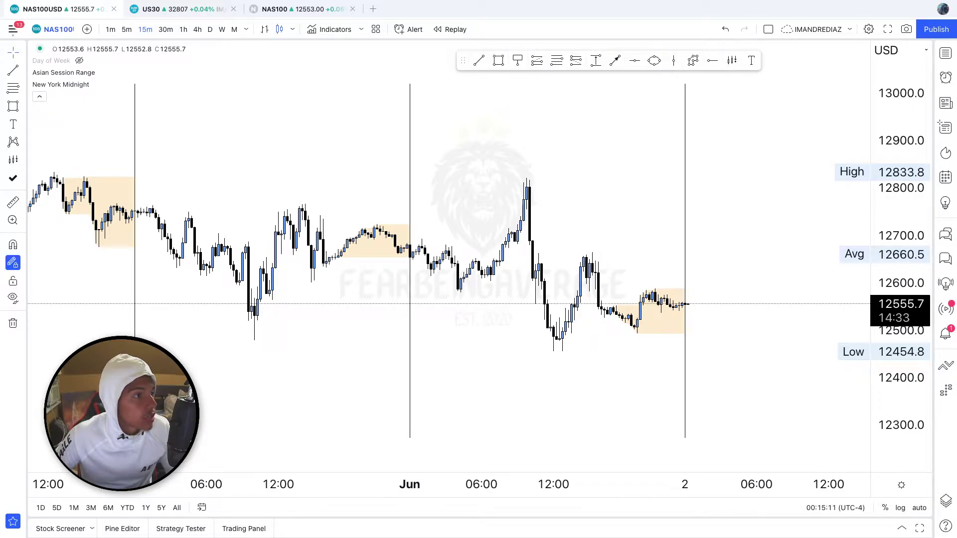
# - Draw a horizontal dashed line at 12765.3 along the 31 May high and apply the PDH template
pyautogui.click(149, 205)
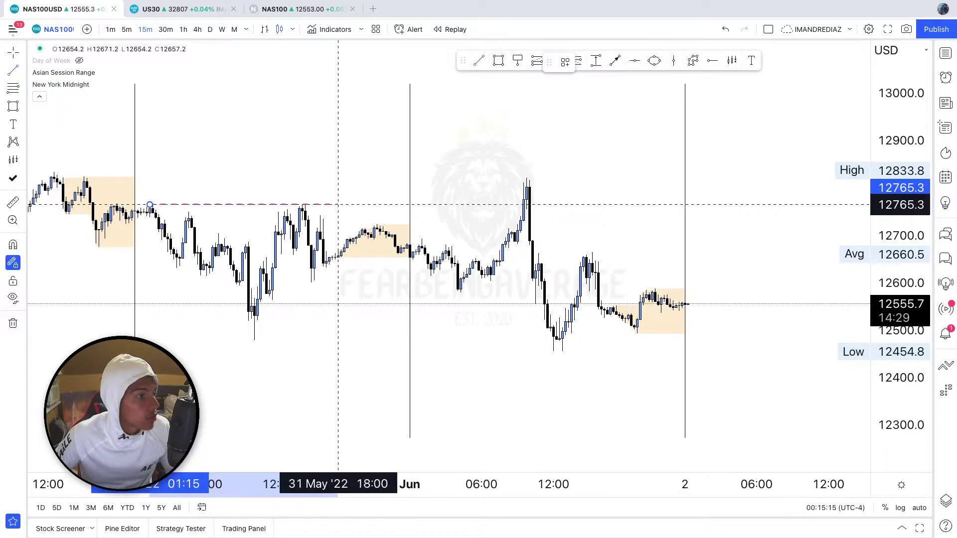
pyautogui.click(568, 204)
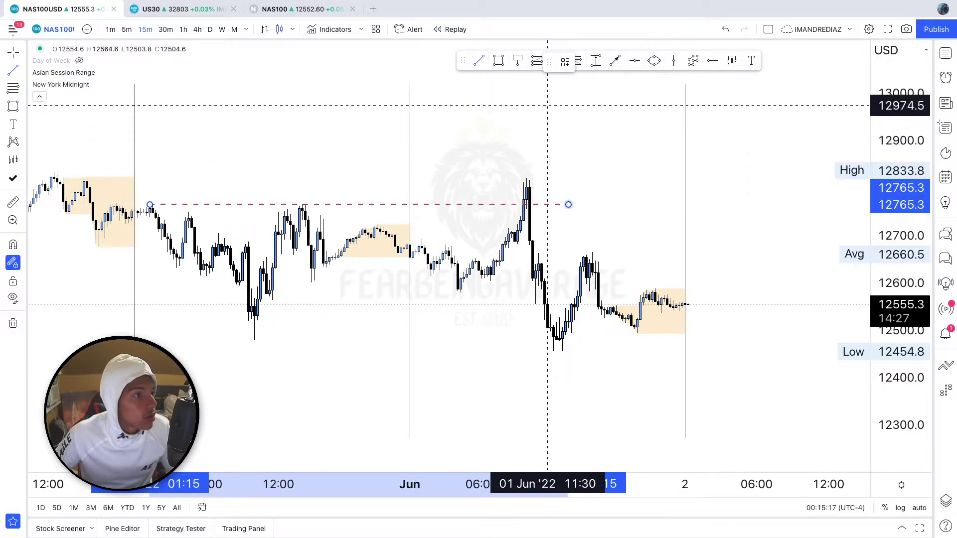
pyautogui.click(565, 61)
pyautogui.click(569, 138)
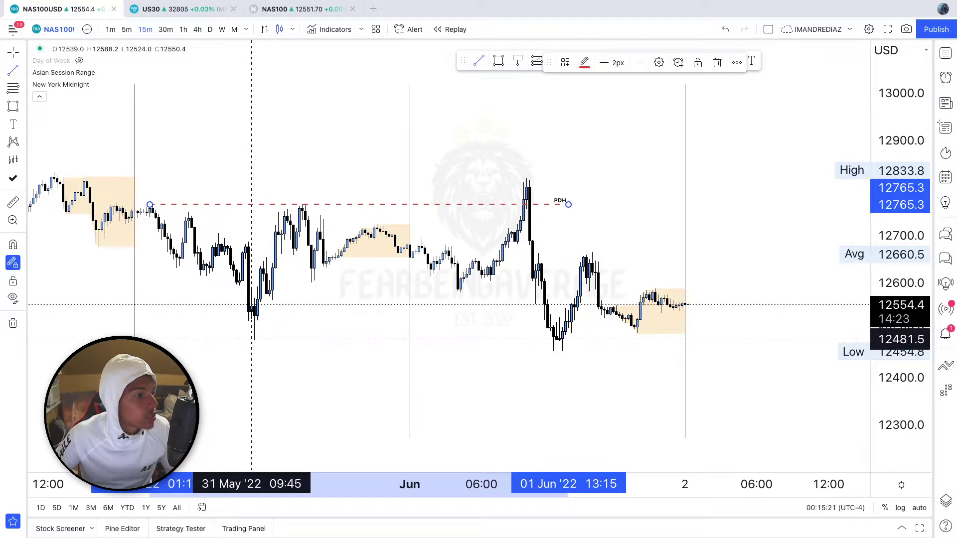
# - Draw a horizontal dashed line at 12481.5 from the 31 May low into 1 June and apply the PDL template
pyautogui.click(252, 339)
pyautogui.click(583, 339)
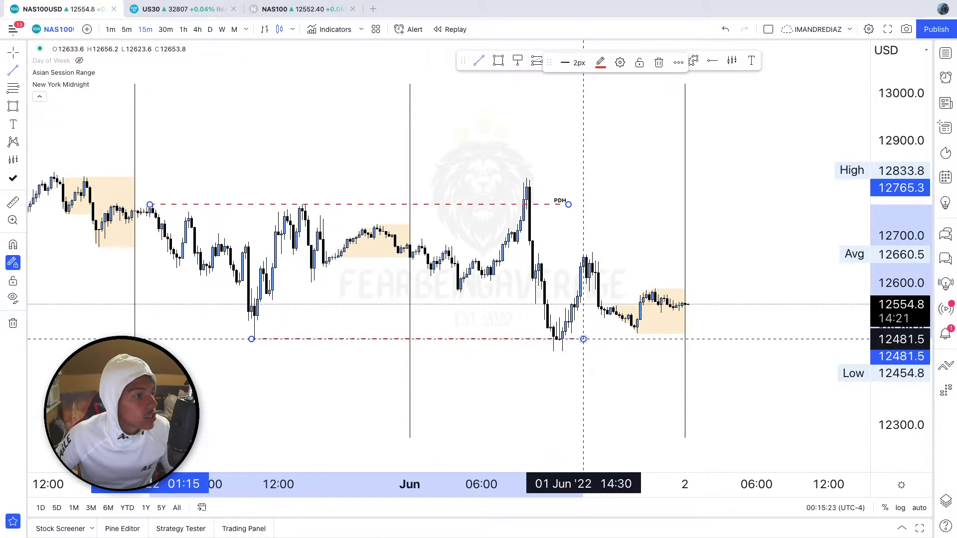
pyautogui.click(583, 129)
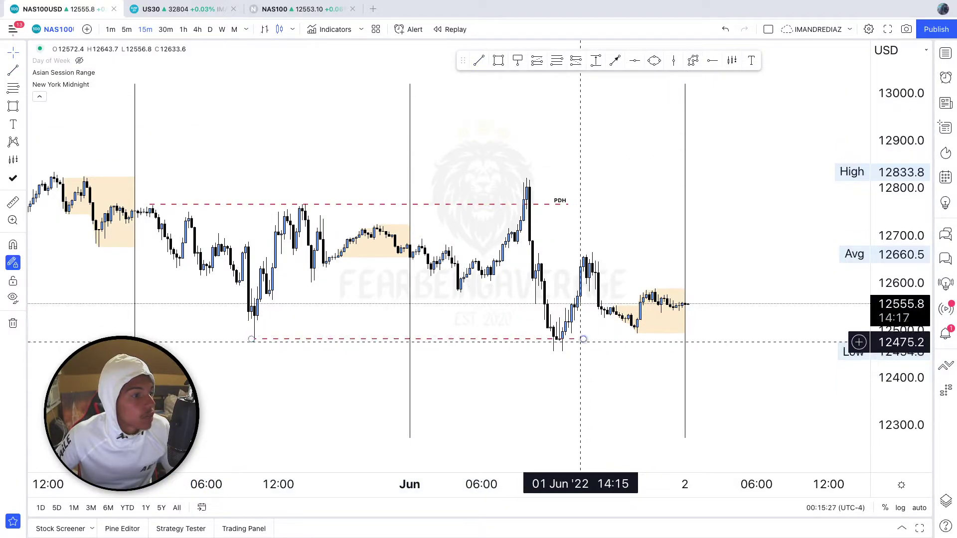
pyautogui.click(583, 339)
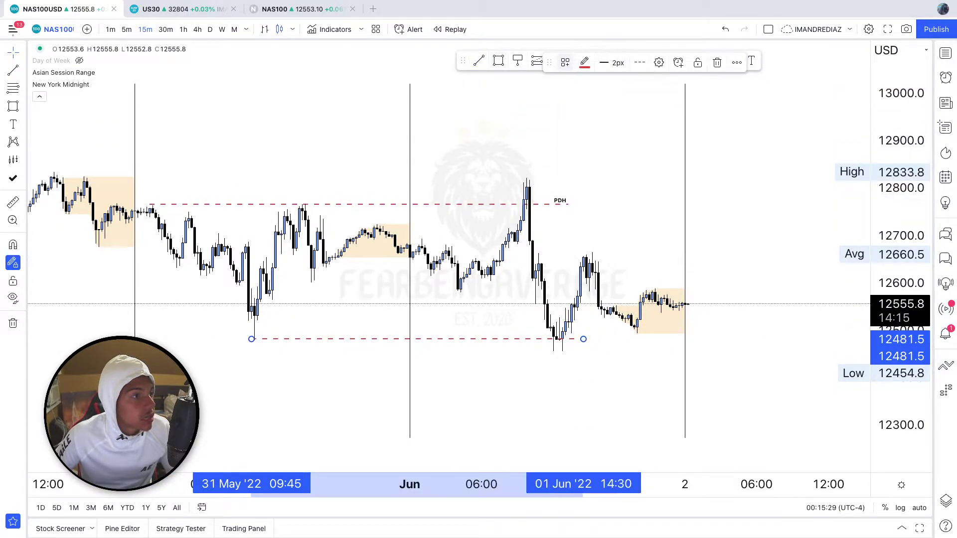
pyautogui.click(565, 62)
pyautogui.click(578, 170)
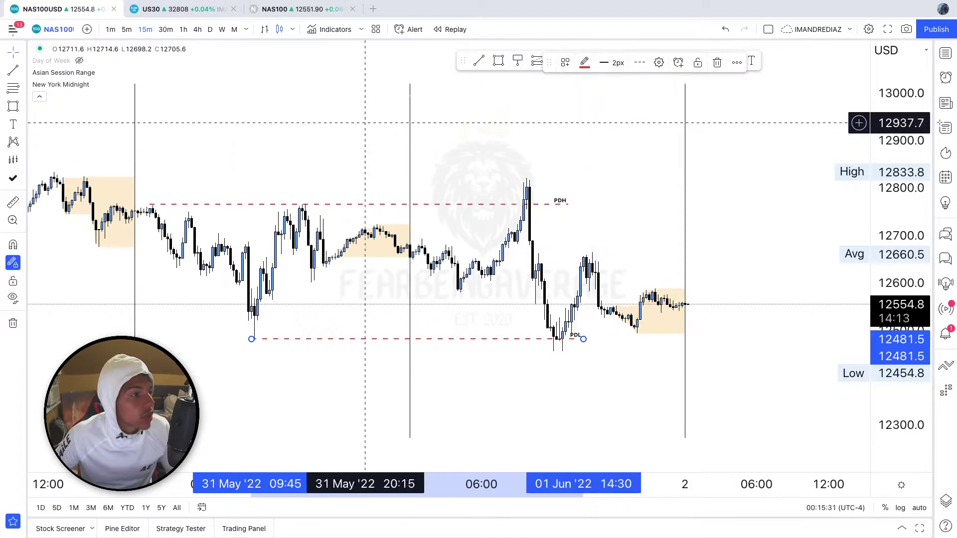
# - Box the Asian range before 1 June midnight with a rectangle using template A, and hide the Asian Session Range indicator
pyautogui.click(499, 61)
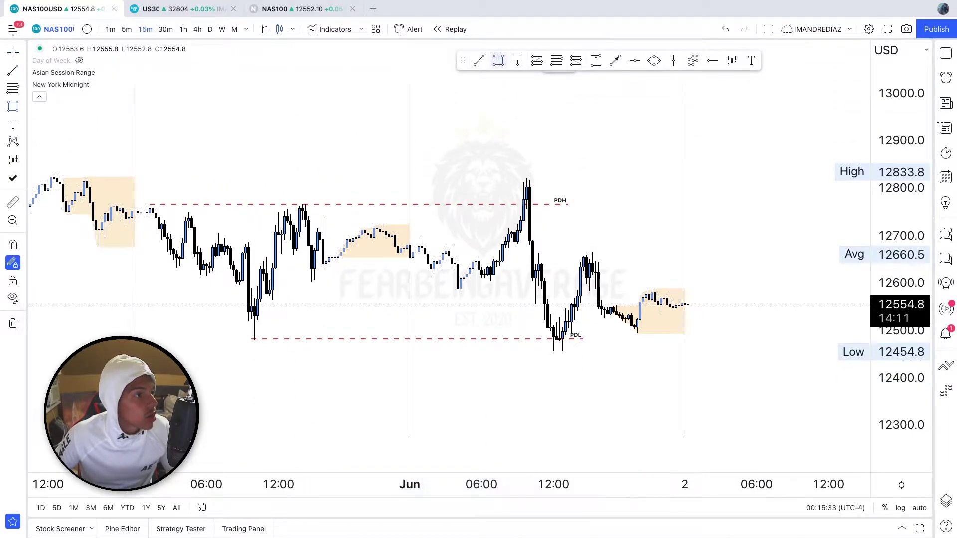
pyautogui.click(329, 258)
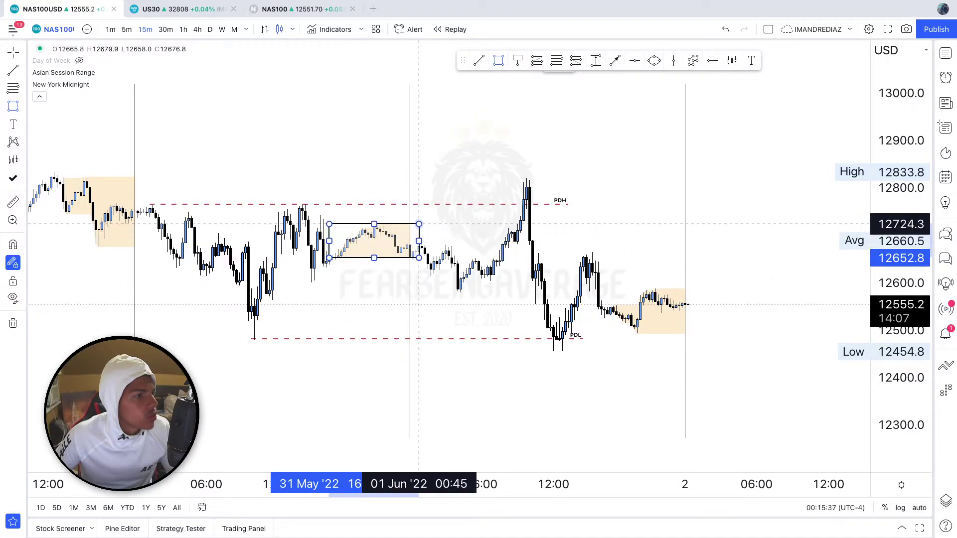
pyautogui.rightClick(410, 224)
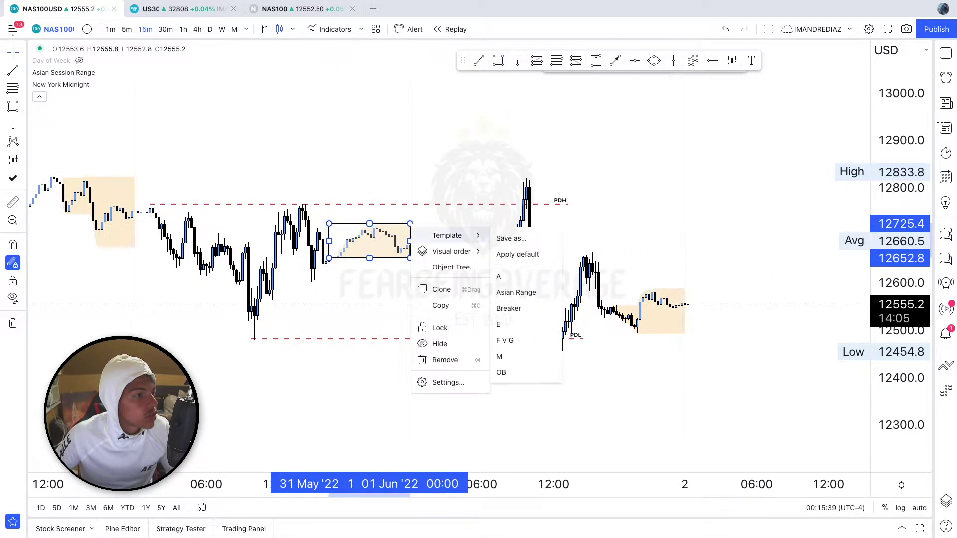
pyautogui.click(499, 277)
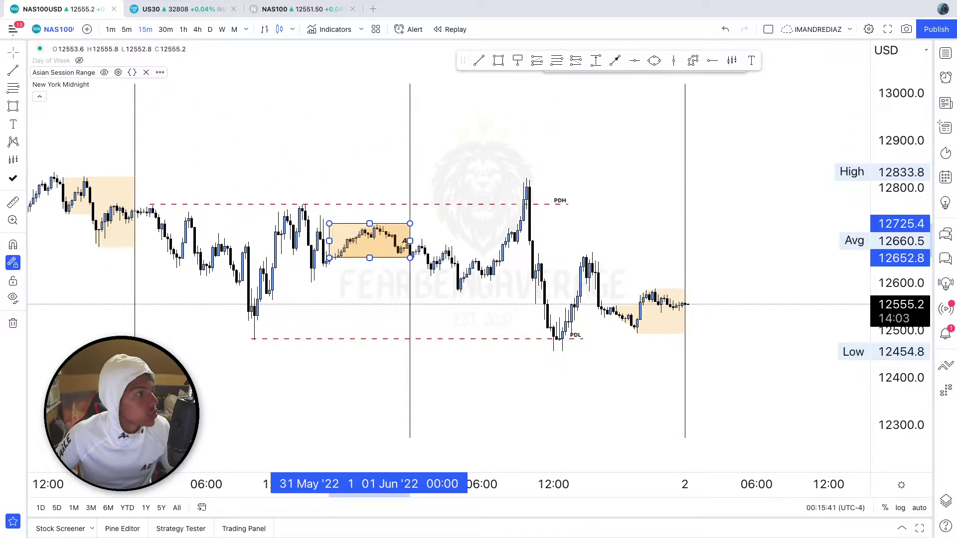
pyautogui.click(105, 73)
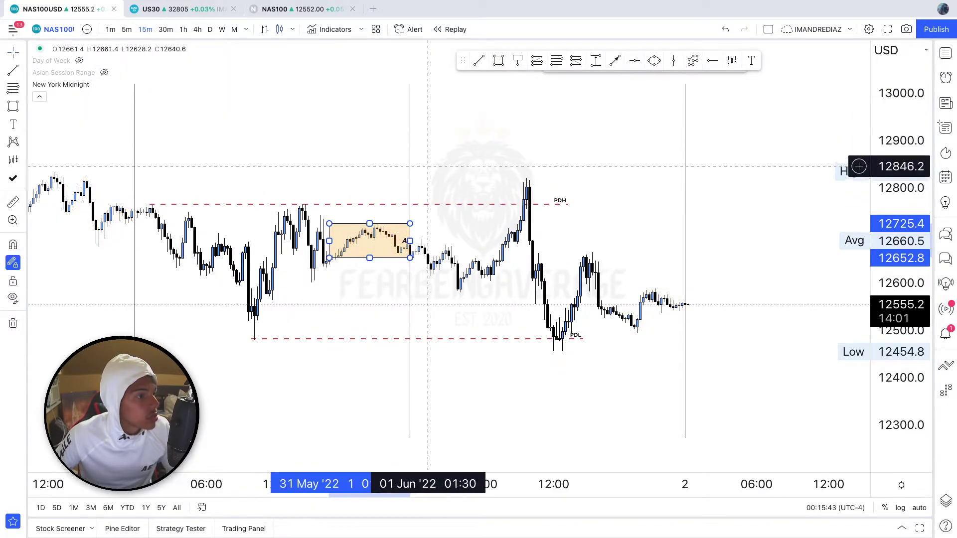
# - Place a horizontal ray at 12682.3 starting at the 1 June midnight line
pyautogui.click(428, 166)
pyautogui.click(712, 61)
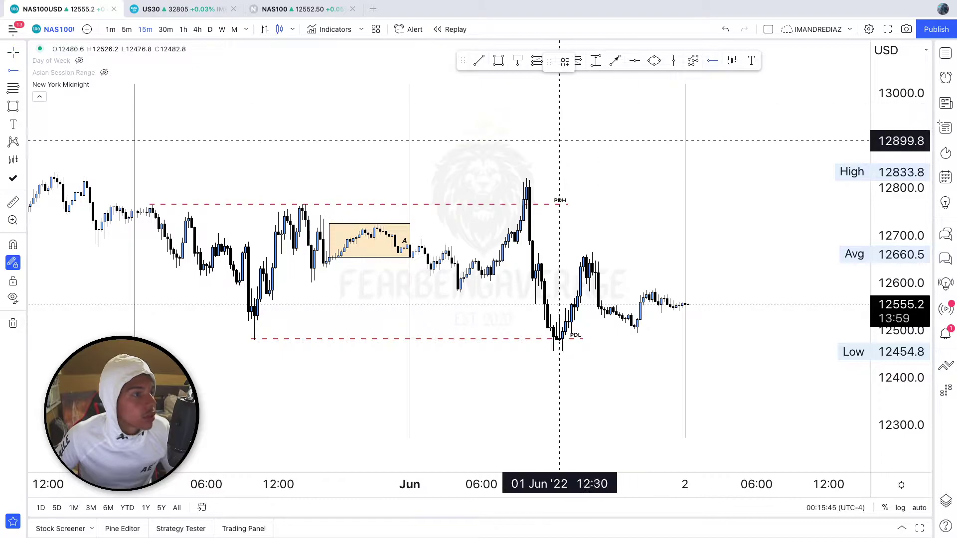
pyautogui.click(407, 244)
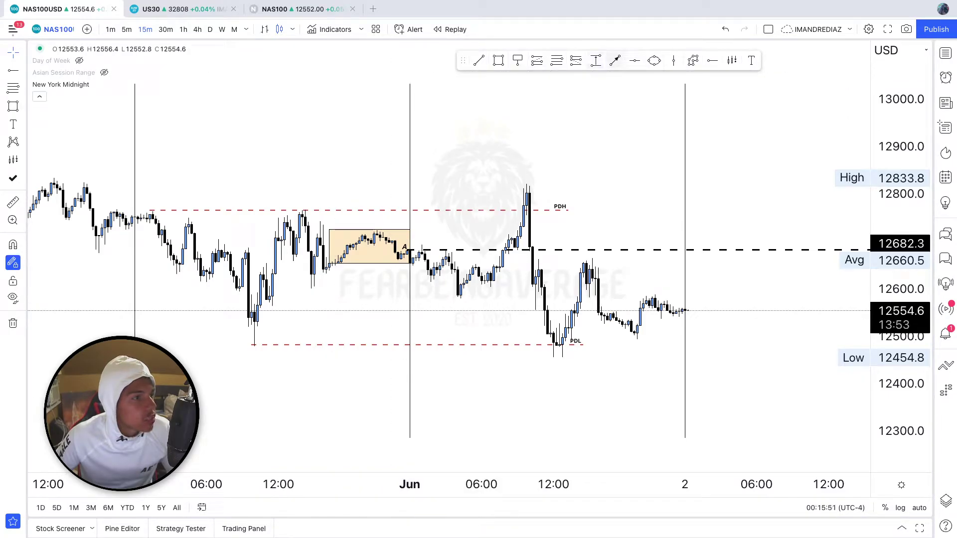
# - Mark the 1 June high, the day's low, the afternoon swing high and the early-morning swing low with short red arrows
pyautogui.click(554, 179)
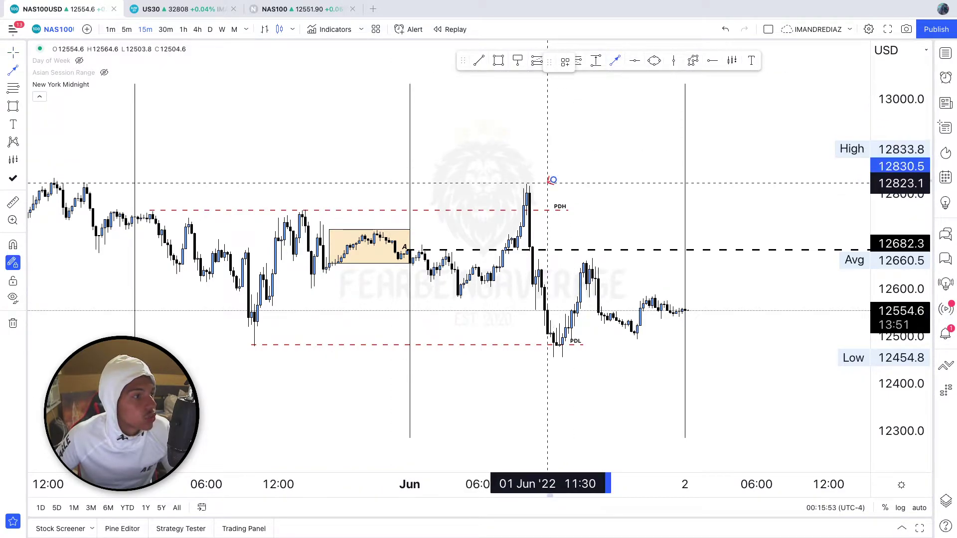
pyautogui.moveTo(542, 185); pyautogui.dragTo(542, 186)
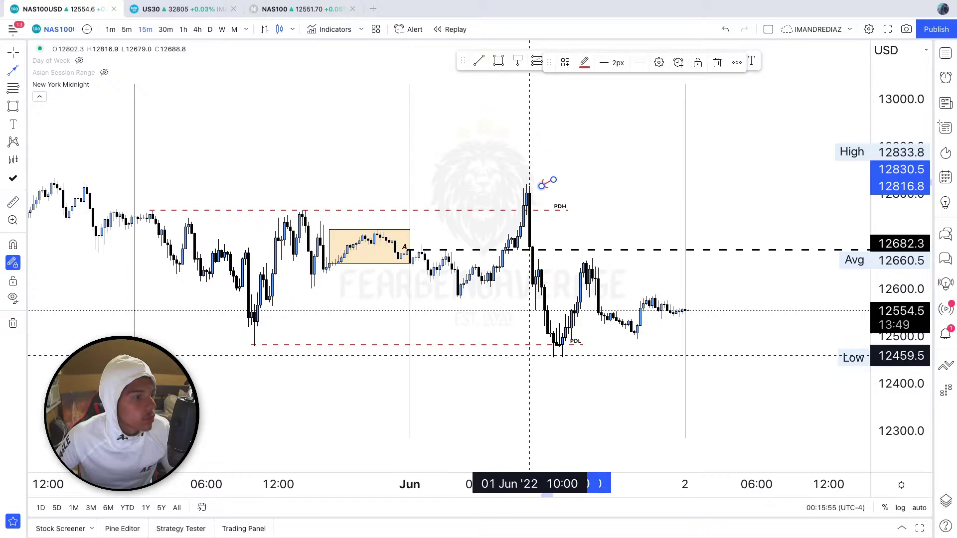
pyautogui.moveTo(529, 357); pyautogui.dragTo(542, 351)
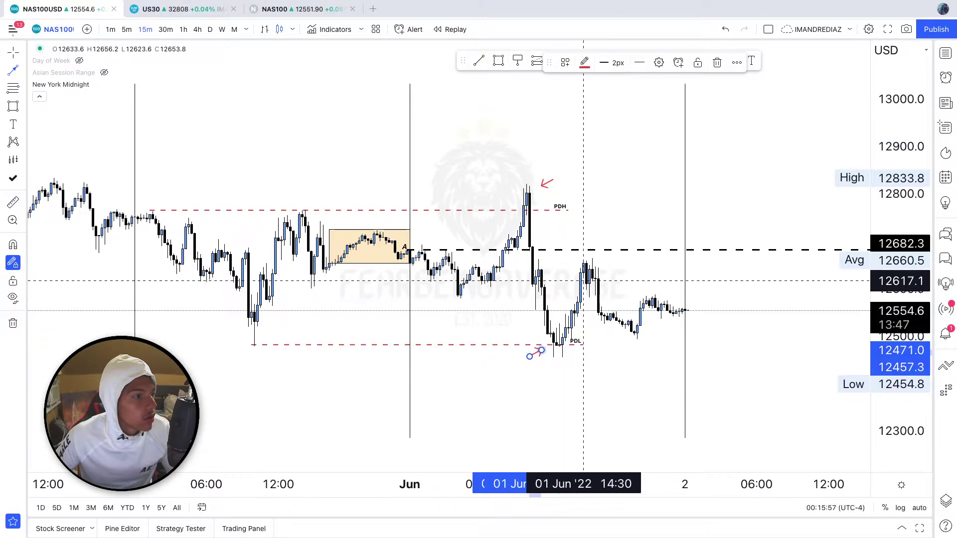
pyautogui.moveTo(610, 260); pyautogui.dragTo(602, 262)
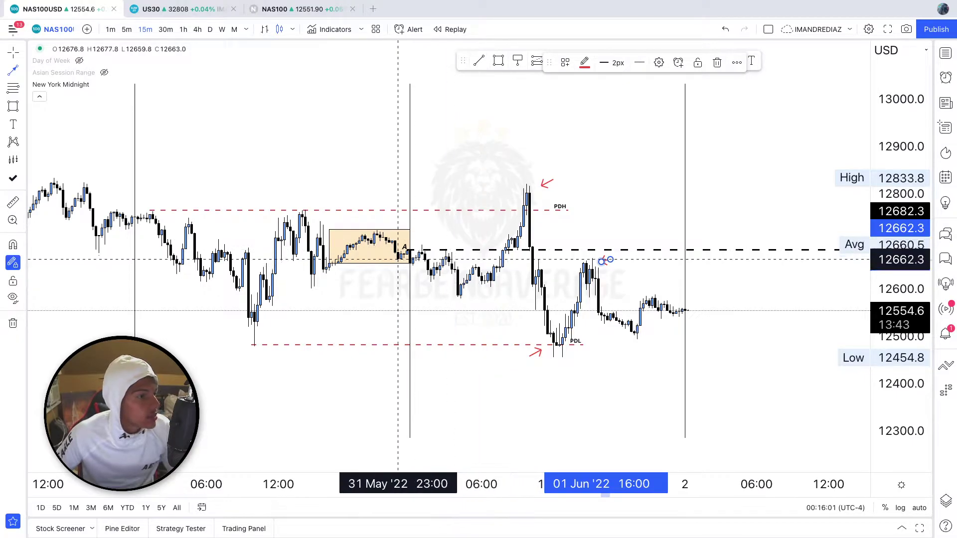
pyautogui.click(439, 290)
pyautogui.moveTo(440, 290); pyautogui.dragTo(446, 293)
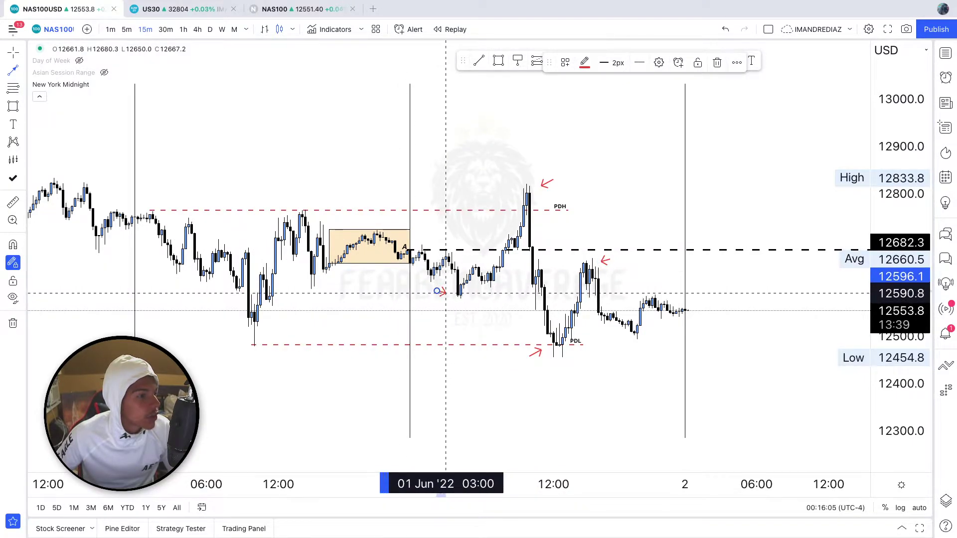
pyautogui.click(483, 302)
# - Circle the 30 May swing high and the 31 May swing low with small ellipses
pyautogui.moveTo(464, 132); pyautogui.dragTo(675, 131)
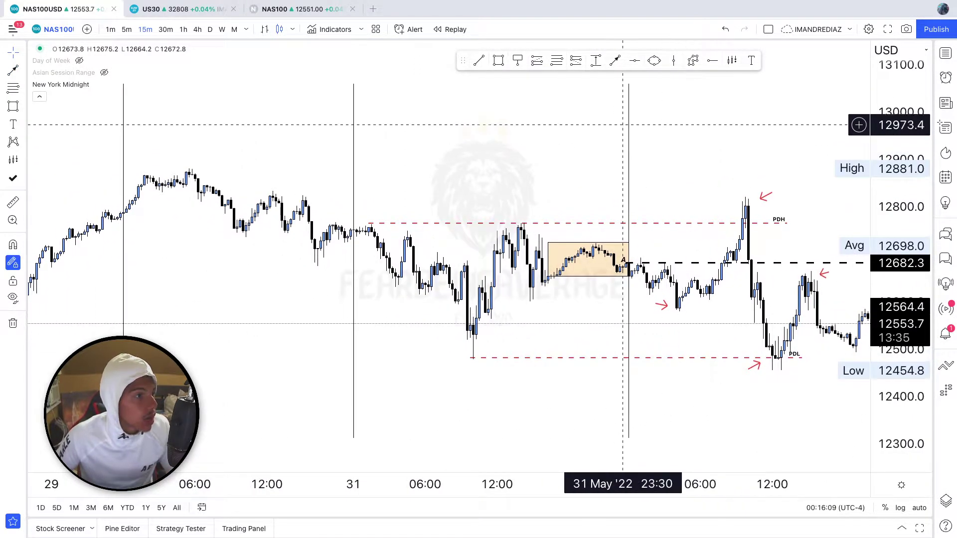
pyautogui.click(655, 61)
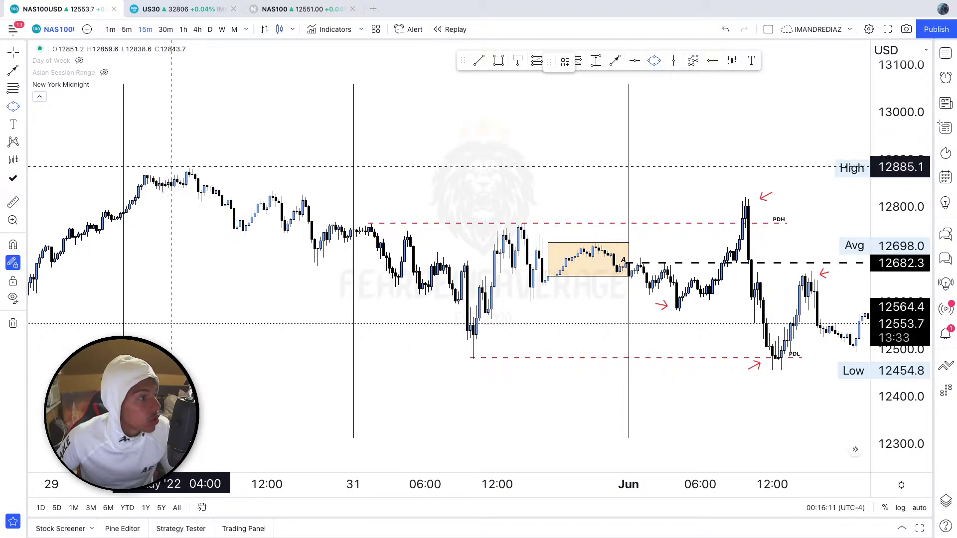
pyautogui.click(198, 177)
pyautogui.click(207, 174)
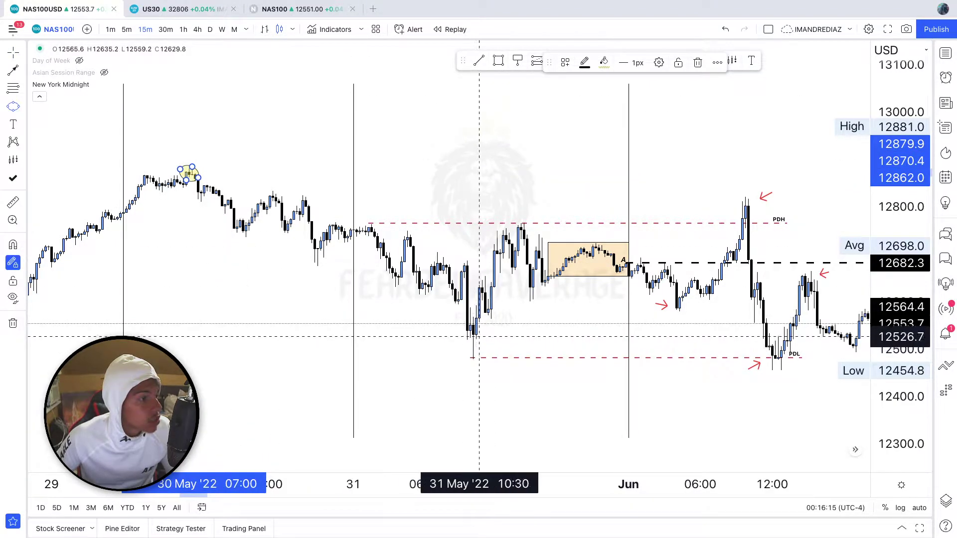
pyautogui.click(461, 332)
pyautogui.click(477, 342)
pyautogui.click(481, 335)
pyautogui.moveTo(477, 343); pyautogui.dragTo(412, 325)
pyautogui.click(493, 330)
# - Draw a Fib Retracement from the circled 30 May high at 12873.6 down to 12535.1, ending at 1 June 10:45
pyautogui.moveTo(424, 188); pyautogui.dragTo(459, 194)
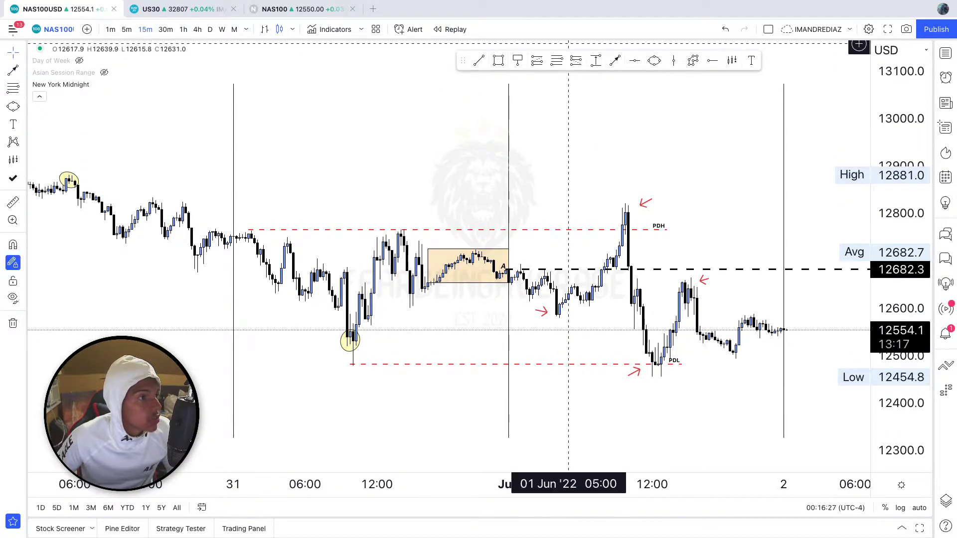
pyautogui.moveTo(550, 62); pyautogui.dragTo(561, 89)
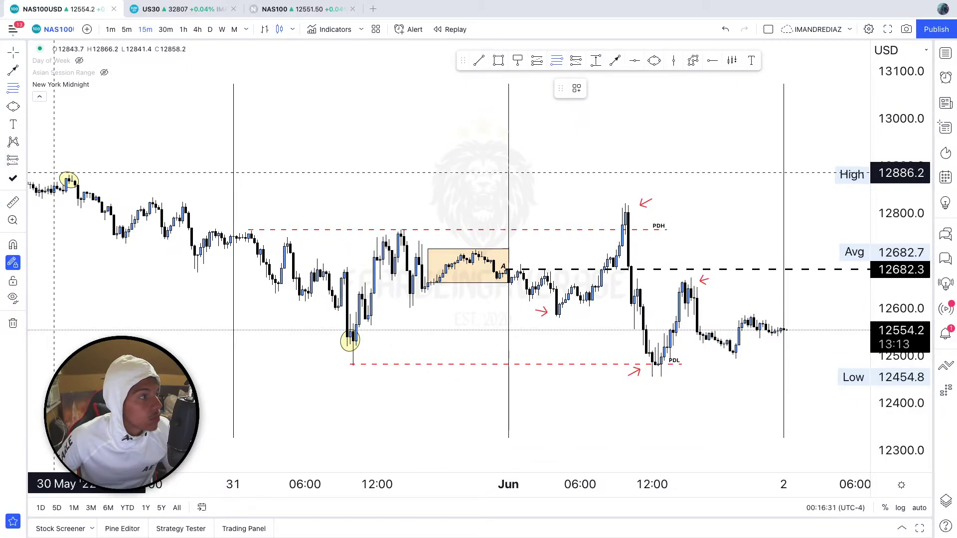
pyautogui.click(57, 178)
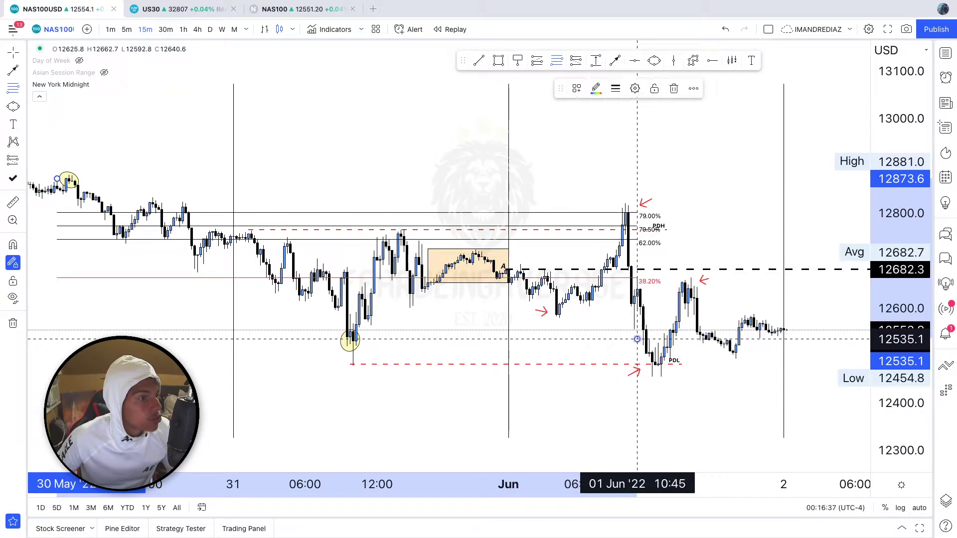
pyautogui.click(637, 339)
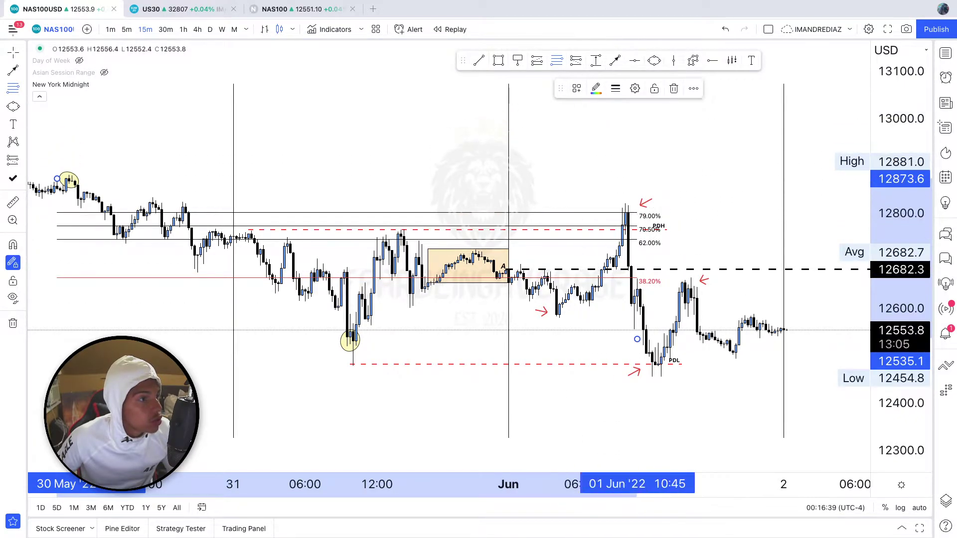
# - Turn off the 0.382 level of the Fib Retracement
pyautogui.click(635, 88)
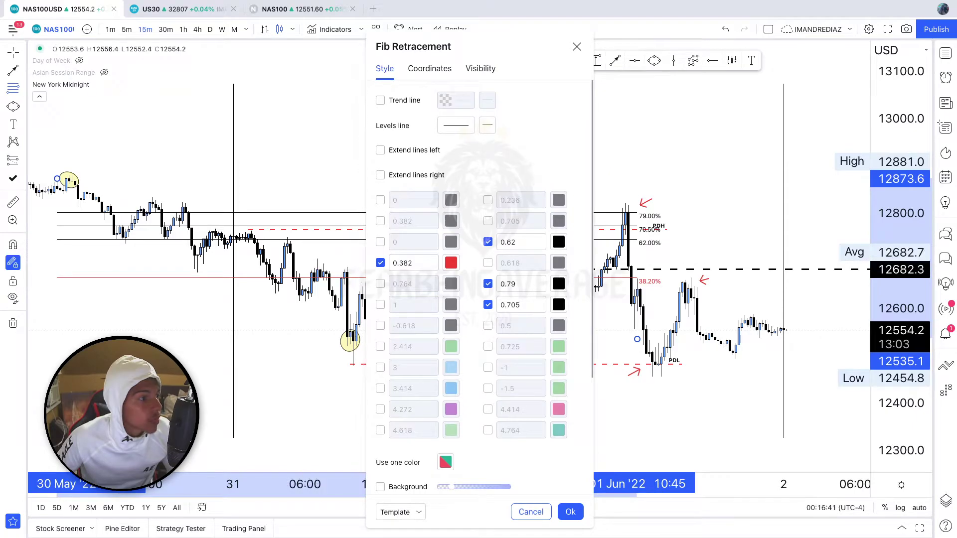
pyautogui.click(380, 261)
pyautogui.click(350, 197)
# - Place a check mark icon just above the start of the PDH line on 31 May
pyautogui.hscroll(5, 351, 200)
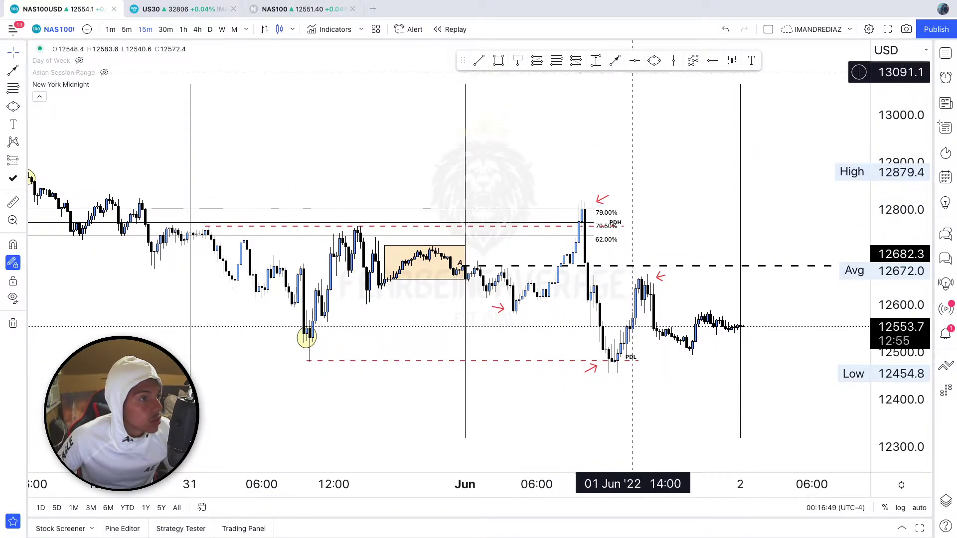
pyautogui.click(634, 61)
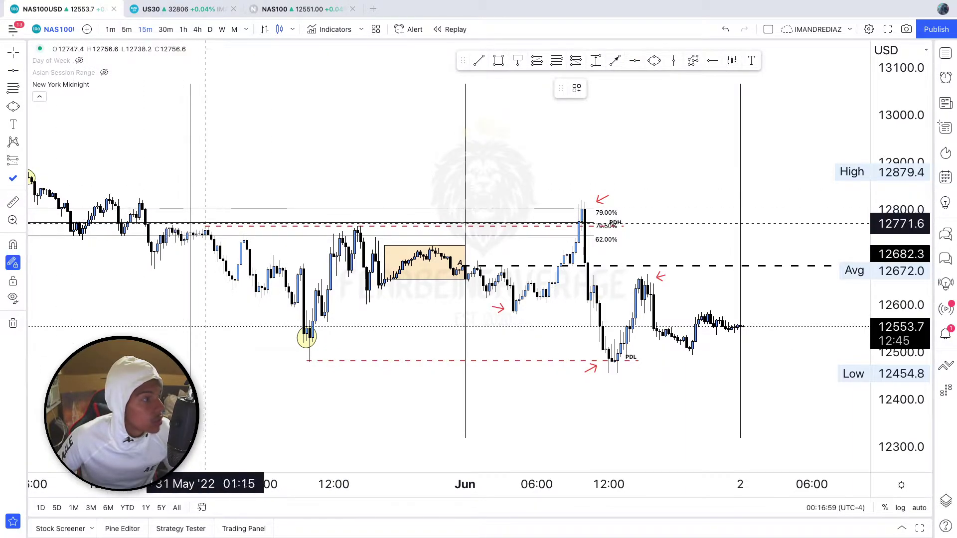
pyautogui.click(222, 183)
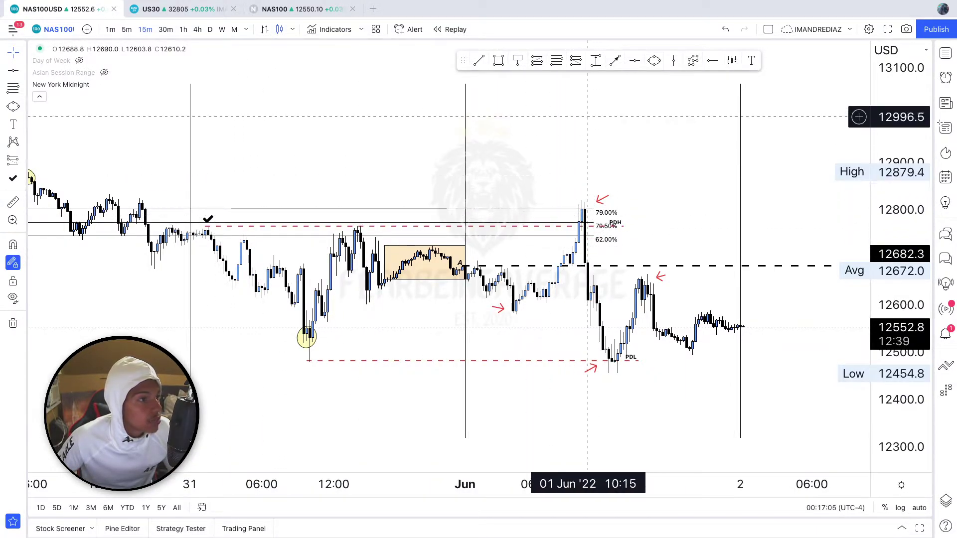
# - Add a horizontal line across the chart at 12800.0 and colour it red
pyautogui.click(634, 60)
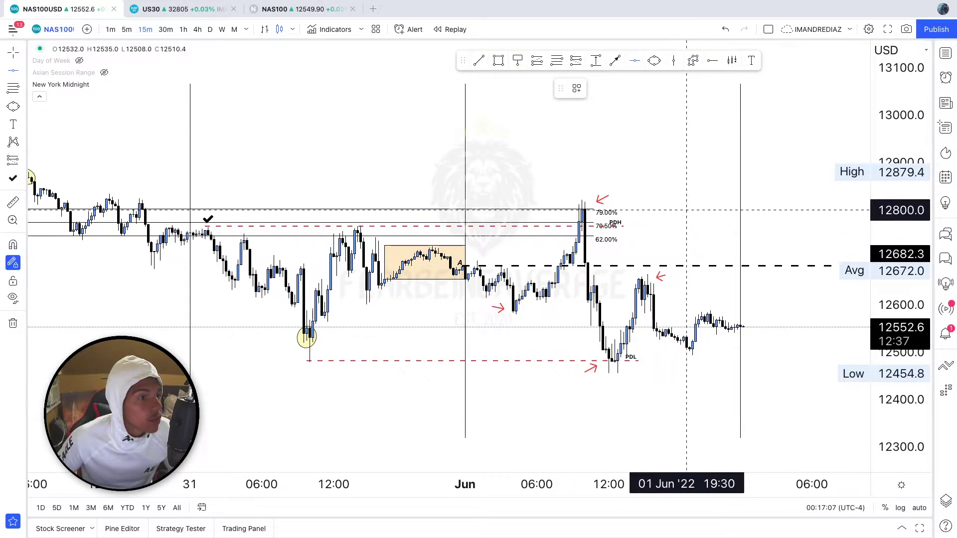
pyautogui.click(690, 210)
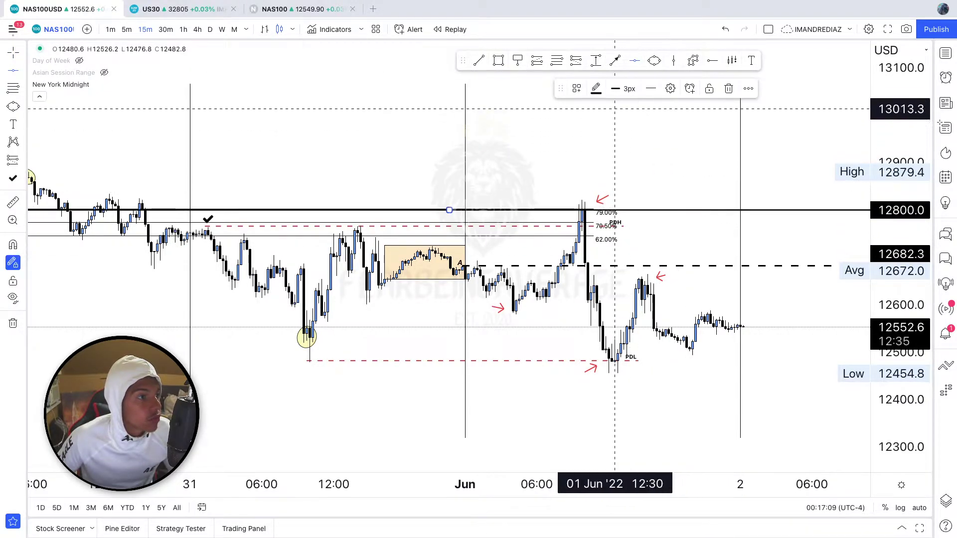
pyautogui.click(596, 89)
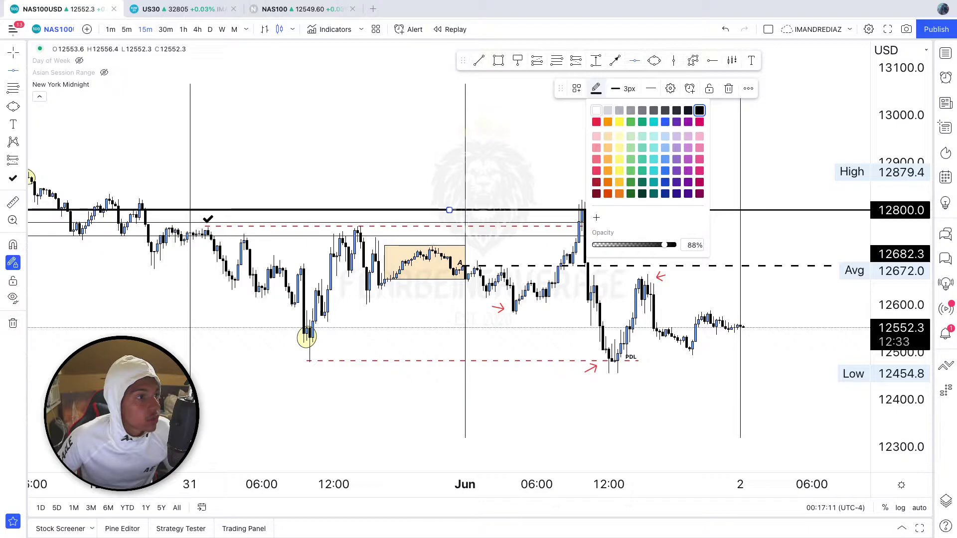
pyautogui.click(596, 123)
pyautogui.click(561, 121)
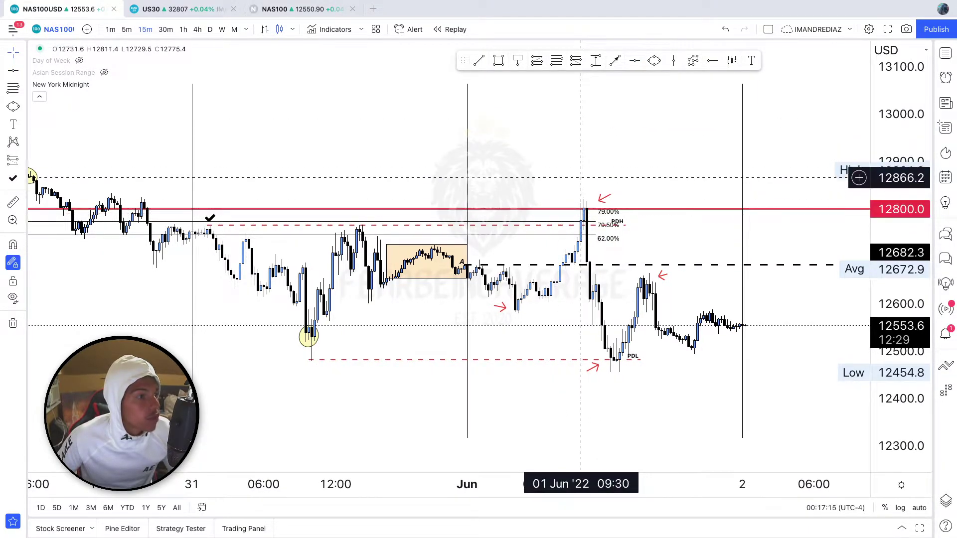
# - Add the text label "HOTD 945am + FIB SHORT + 12800 + PDH Fasle Break" and position it roughly centred above the 1 June high
pyautogui.click(751, 60)
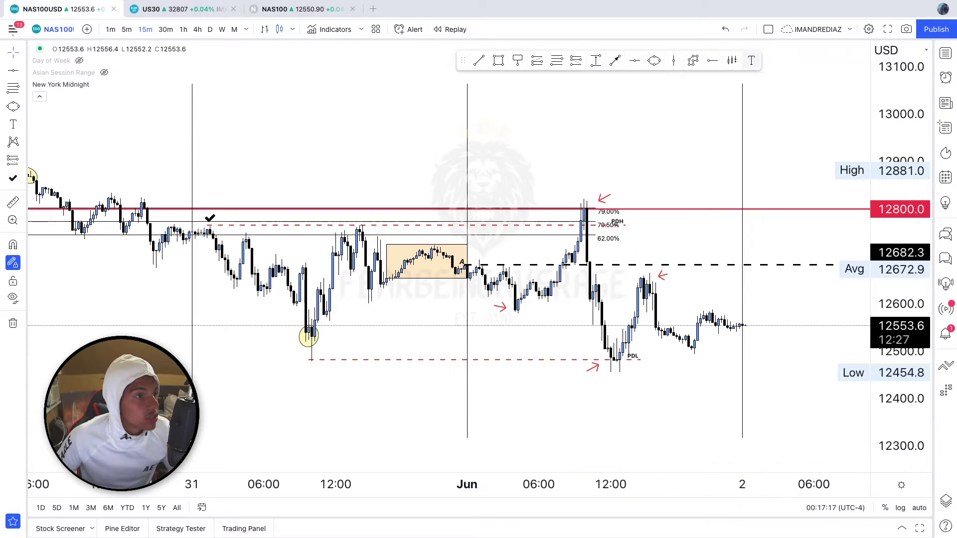
pyautogui.click(585, 189)
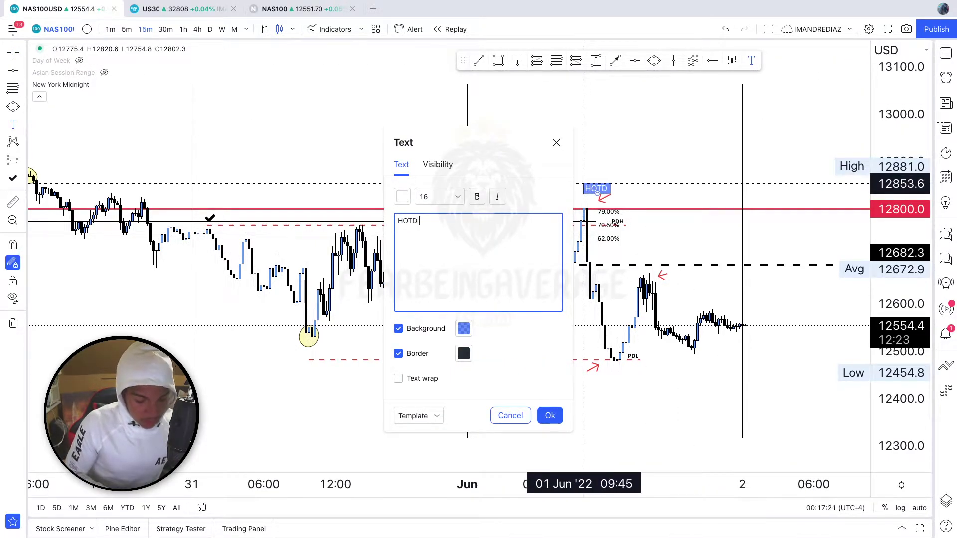
pyautogui.write('HOTD 945am + FIB SHORT + 12800 + PDH F')
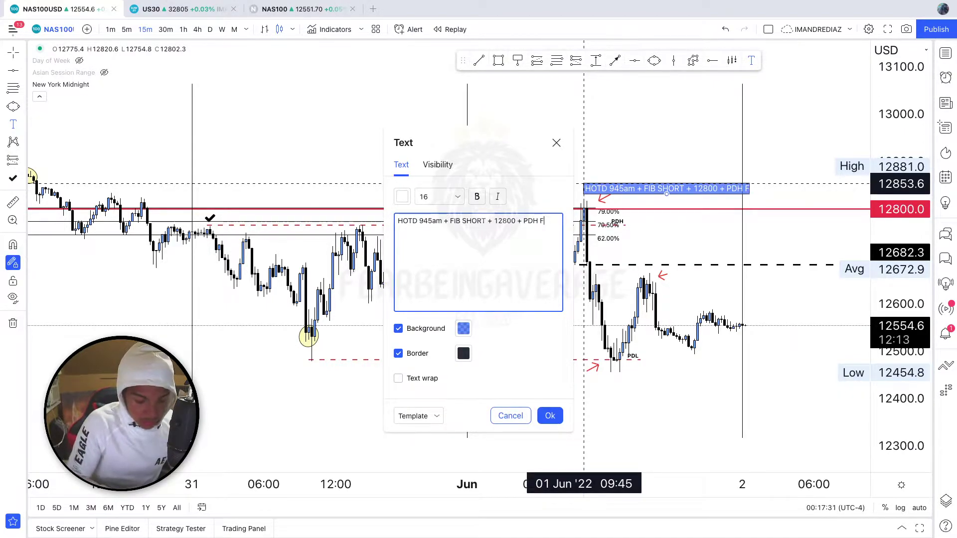
pyautogui.write('asle Break')
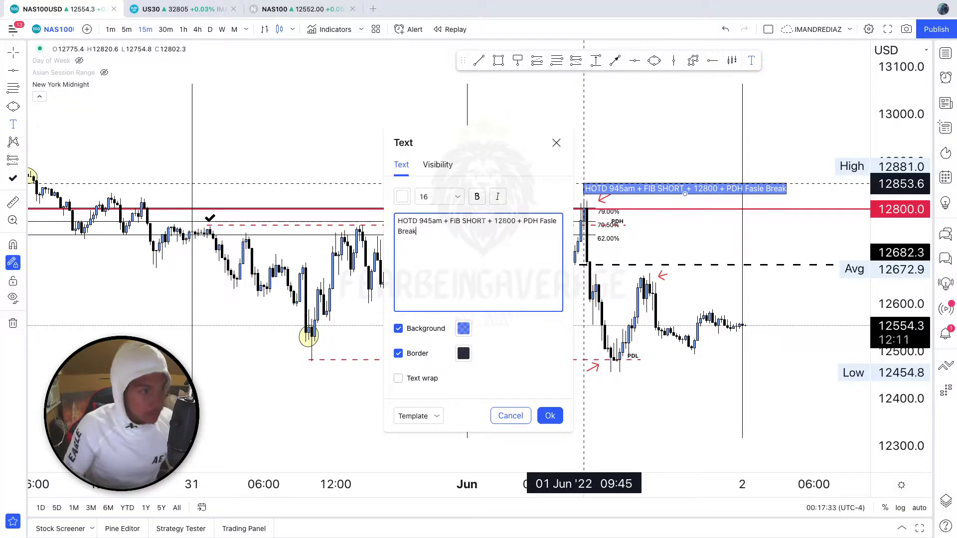
pyautogui.click(631, 154)
pyautogui.click(634, 151)
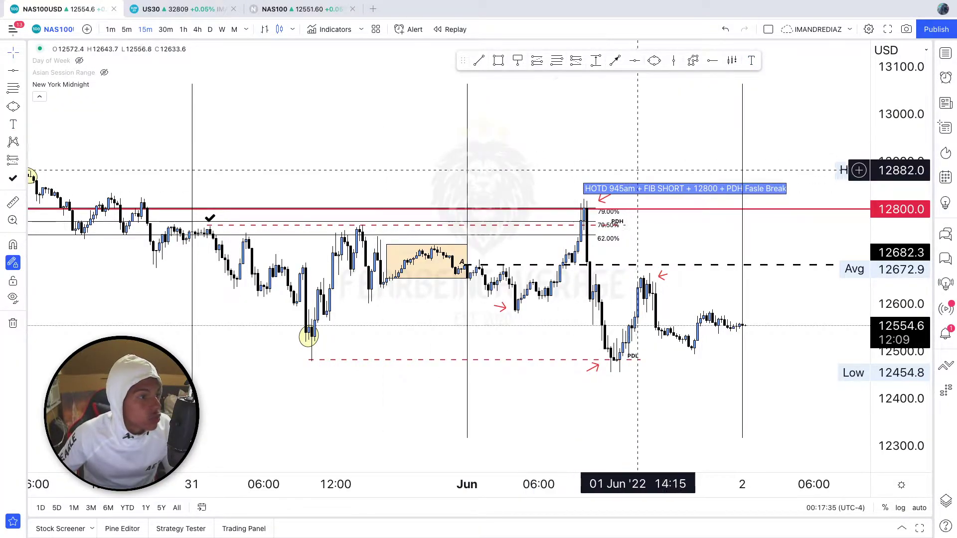
pyautogui.moveTo(645, 180); pyautogui.dragTo(563, 178)
pyautogui.moveTo(562, 135)
pyautogui.mouseDown()
pyautogui.moveTo(580, 171)
pyautogui.moveTo(573, 137)
pyautogui.mouseUp()
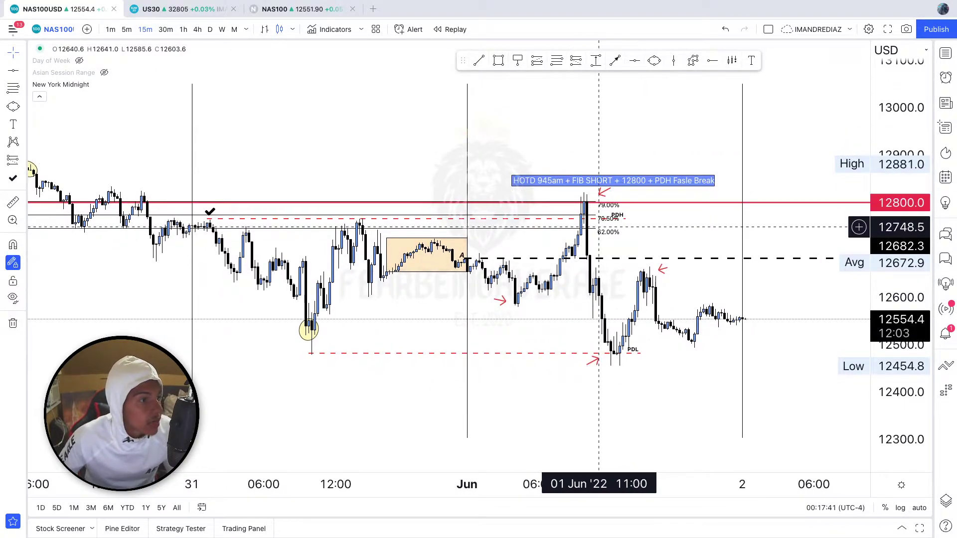
# - Extend the end of the dashed PDH line to 1 June 14:45
pyautogui.moveTo(632, 235); pyautogui.dragTo(598, 223)
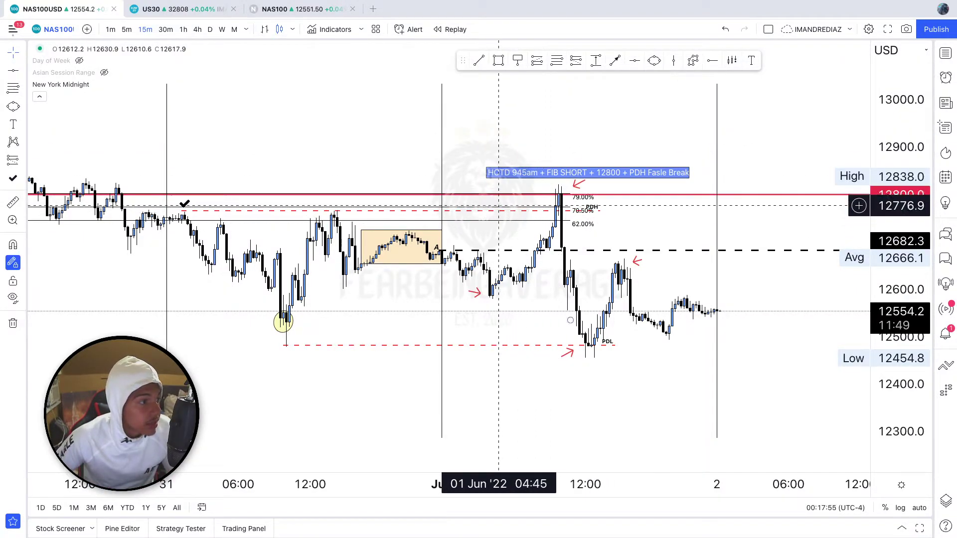
pyautogui.moveTo(217, 146); pyautogui.dragTo(254, 131)
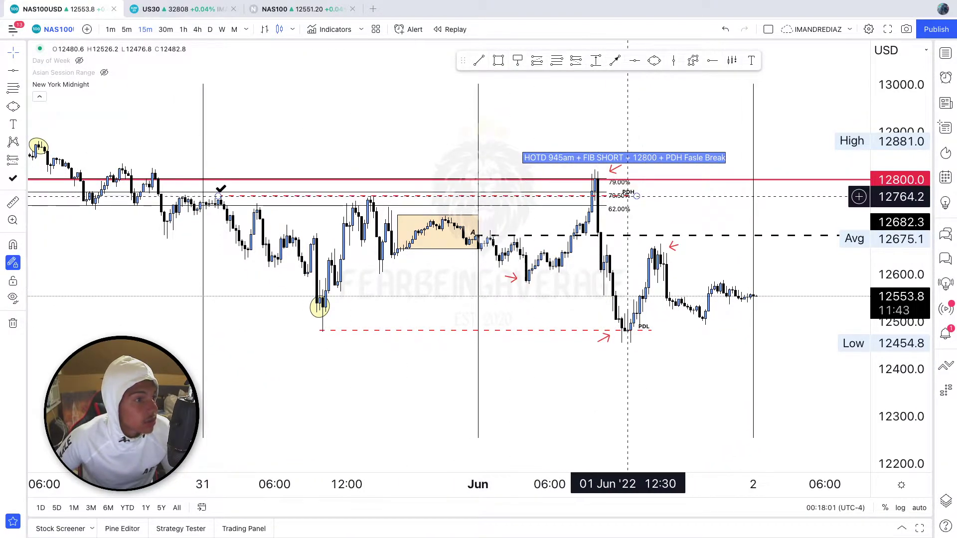
pyautogui.click(636, 196)
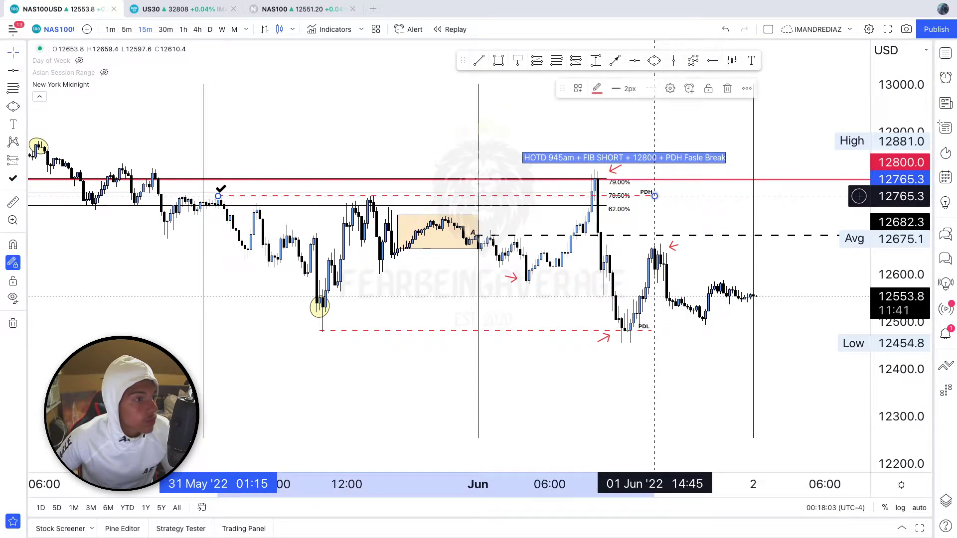
pyautogui.click(691, 203)
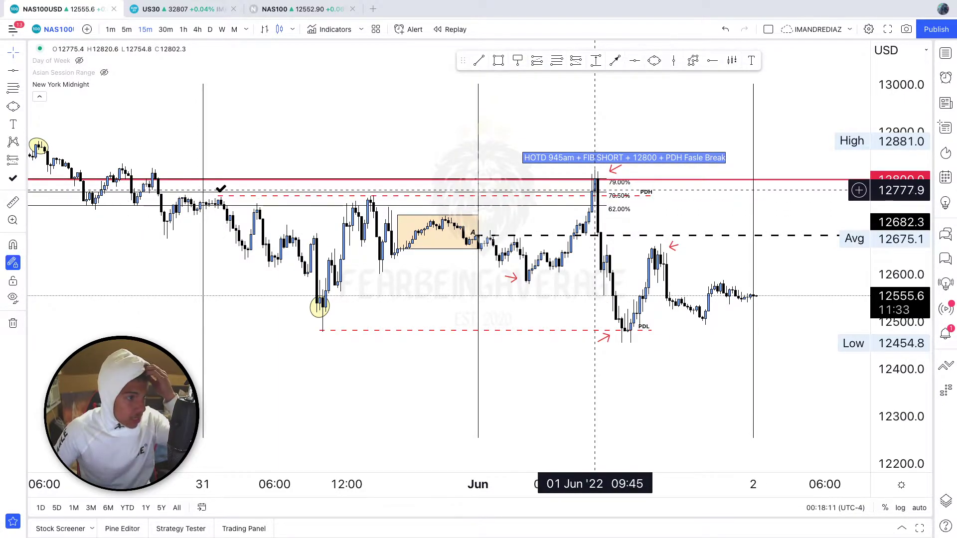
# - Draw a dashed red trend line at 12580.3 from the London low on 1 June to 11:15
pyautogui.click(479, 61)
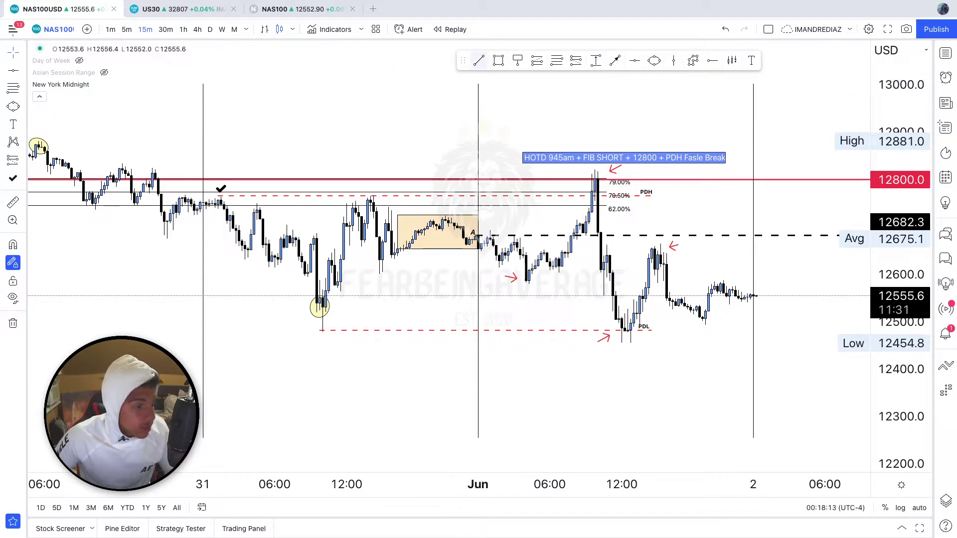
pyautogui.click(532, 284)
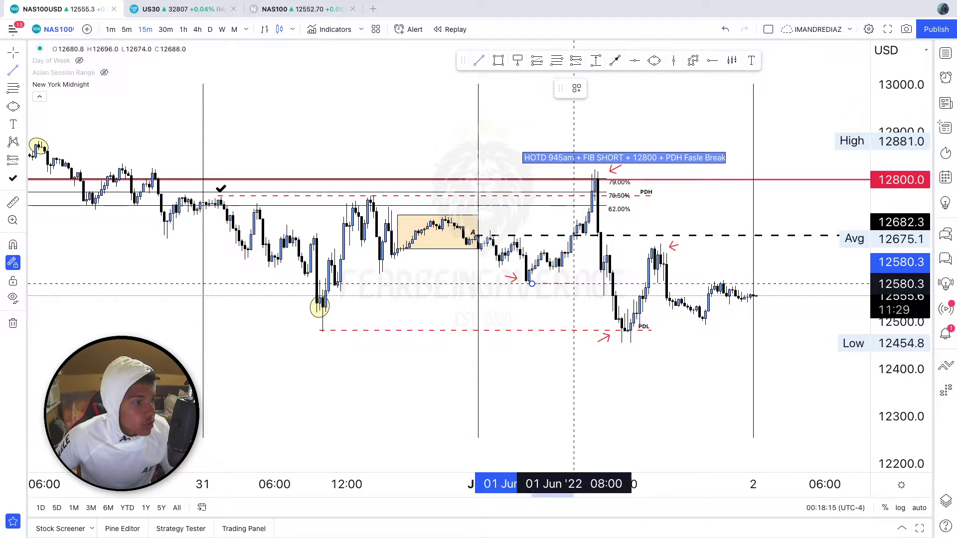
pyautogui.click(613, 284)
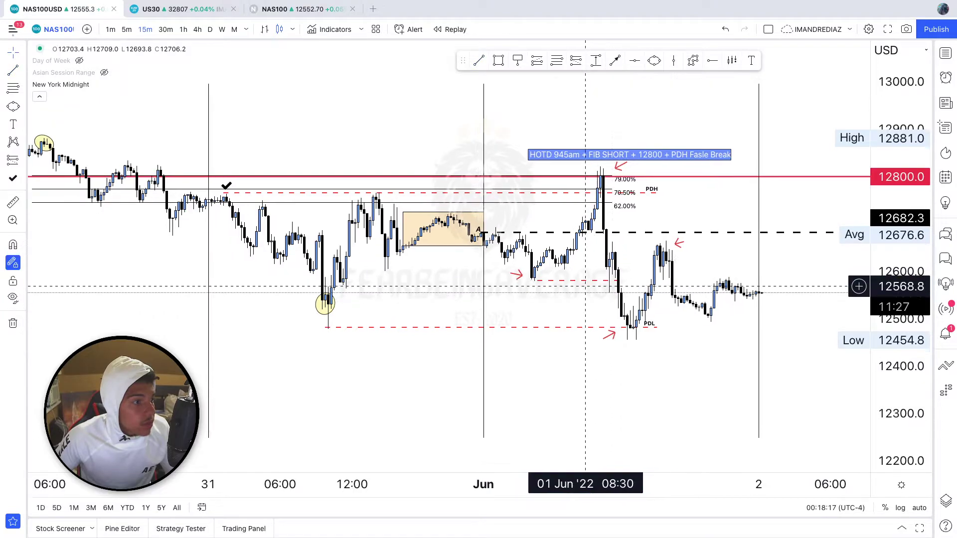
pyautogui.click(532, 288)
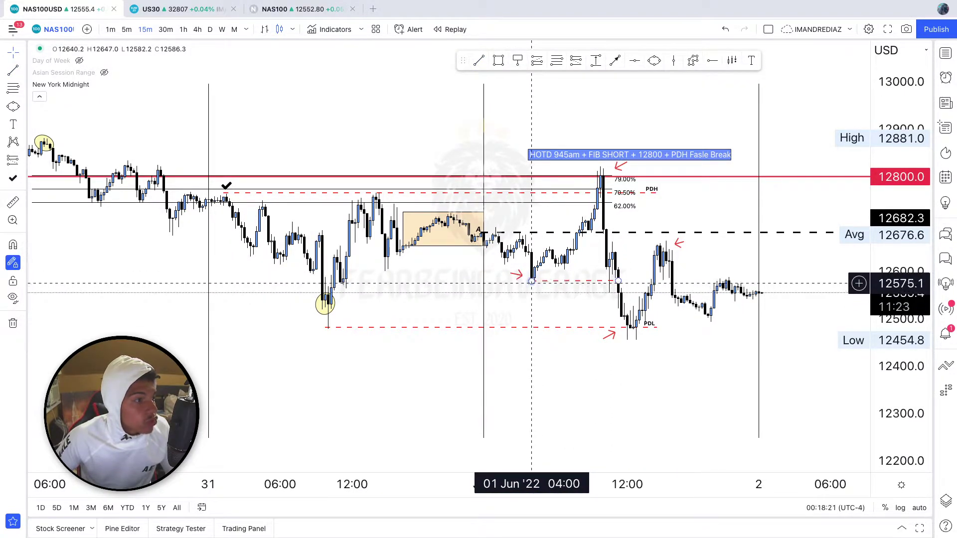
pyautogui.click(532, 282)
pyautogui.moveTo(532, 282); pyautogui.dragTo(526, 281)
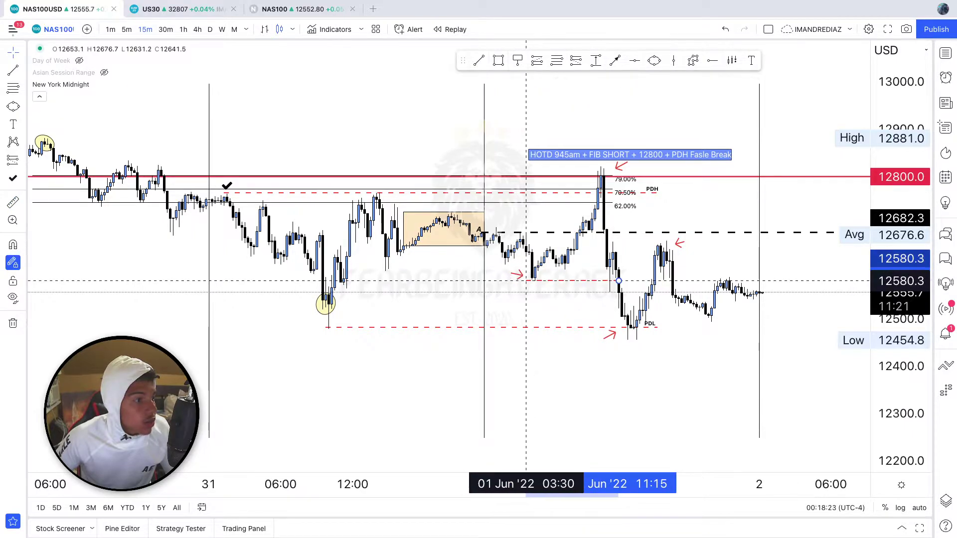
pyautogui.click(533, 288)
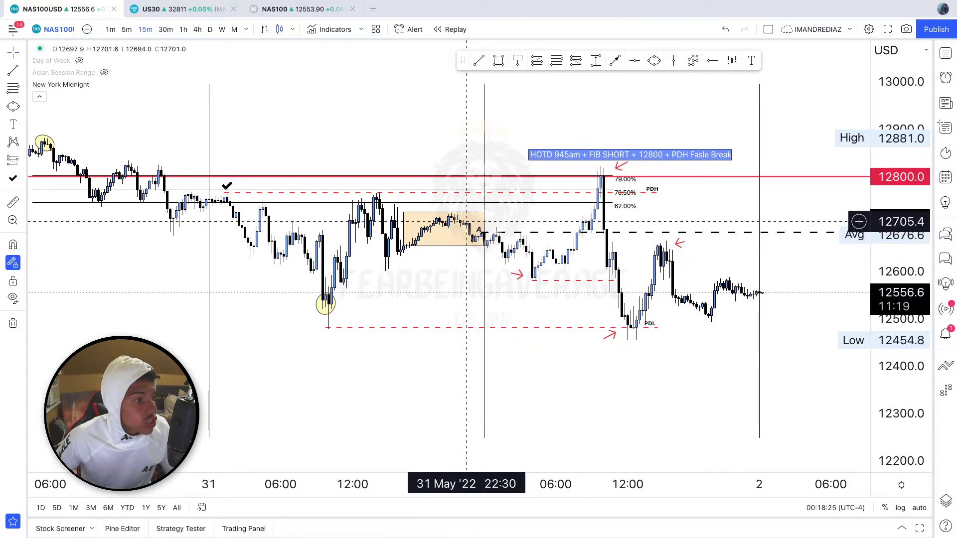
# - Add the text label "LONDON LOWS CLEARED" just below the London low line and adjust the tail of the arrow beside it
pyautogui.click(751, 61)
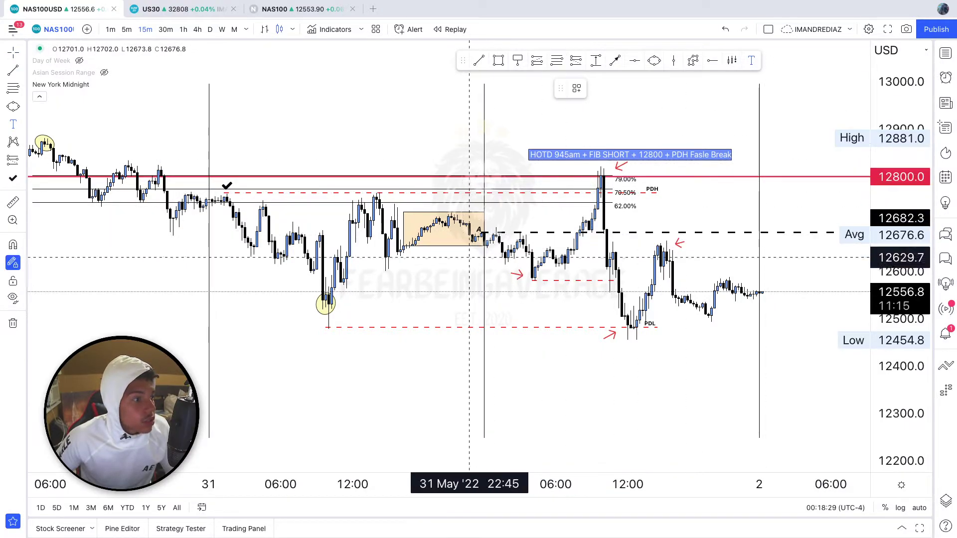
pyautogui.click(493, 275)
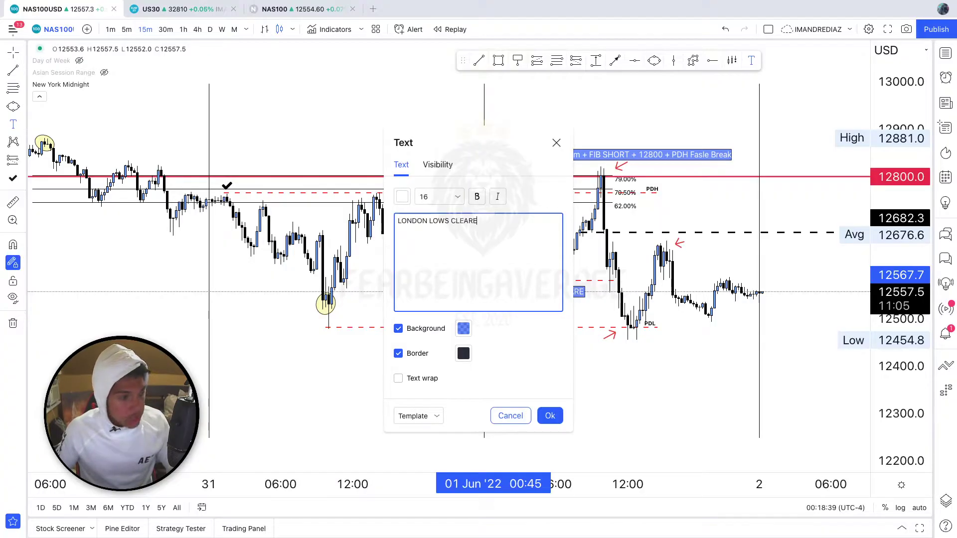
pyautogui.click(598, 136)
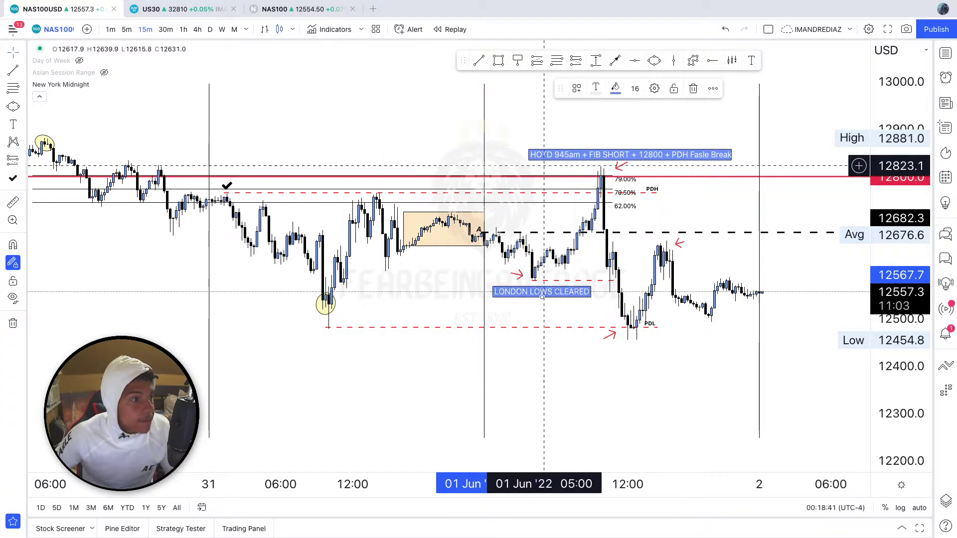
pyautogui.rightClick(519, 269)
pyautogui.click(511, 266)
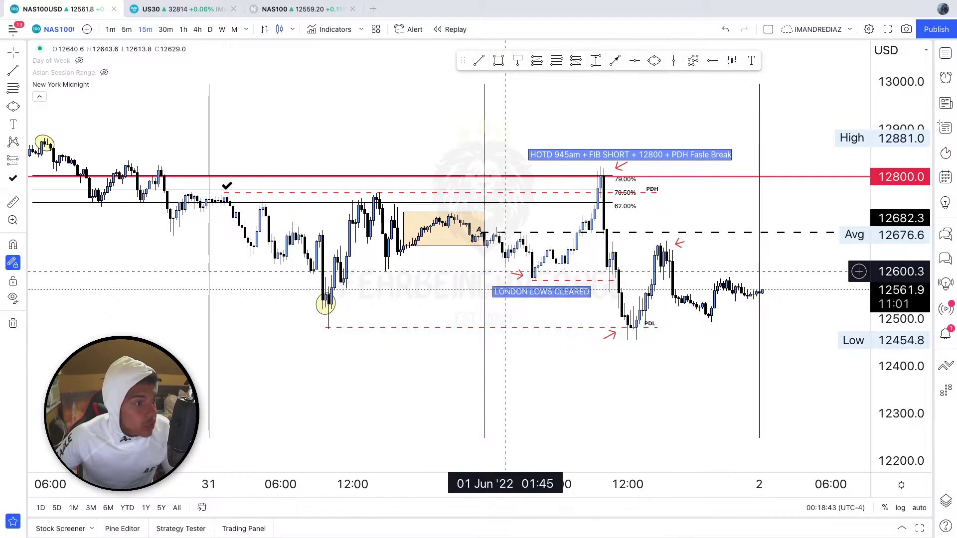
pyautogui.moveTo(510, 274); pyautogui.dragTo(508, 277)
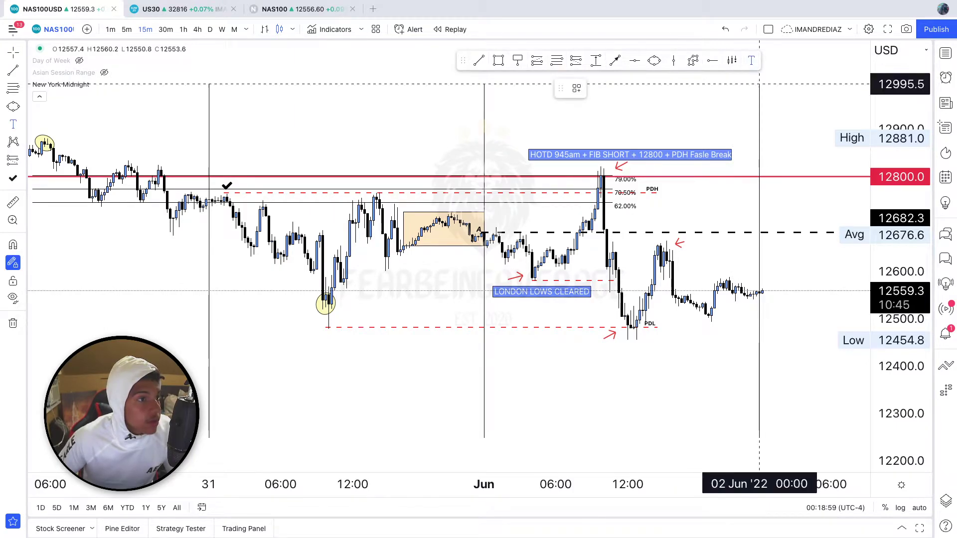
# - Add a horizontal line at 12500.4, label the 1 June low "LOTD AT 12PM + PDL FASLE BREAK + 12500", and reset the chart view
pyautogui.click(690, 318)
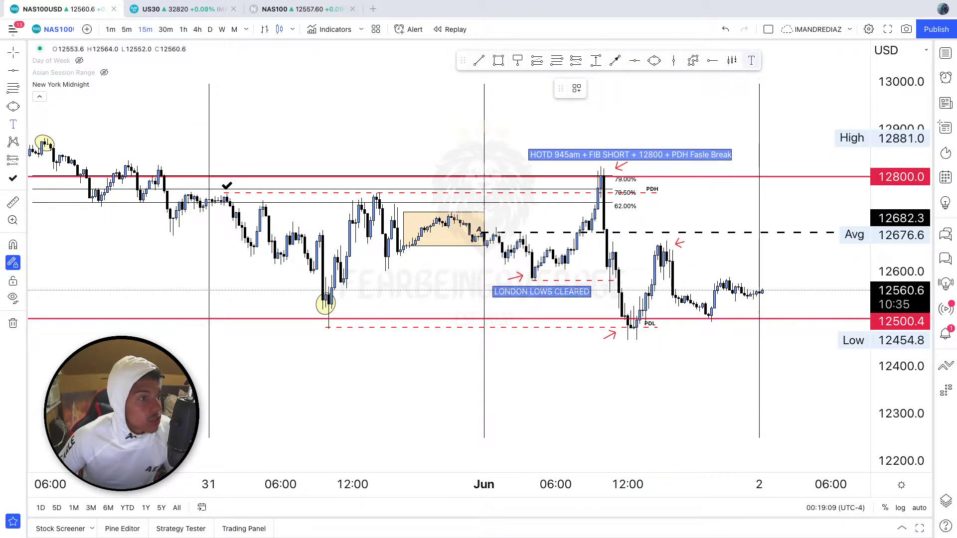
pyautogui.click(595, 350)
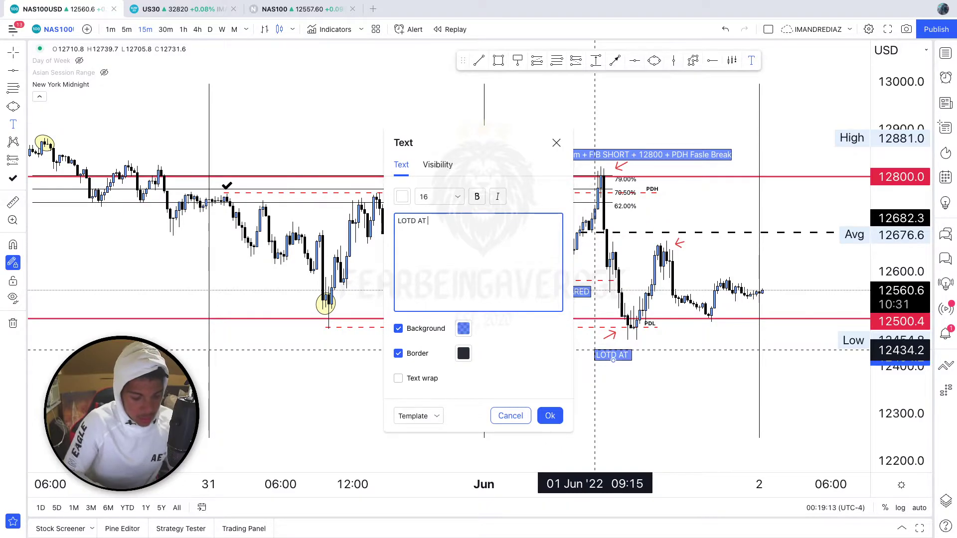
pyautogui.write('LOTD AT 12PM + PDL FASLE BREAK + 12500')
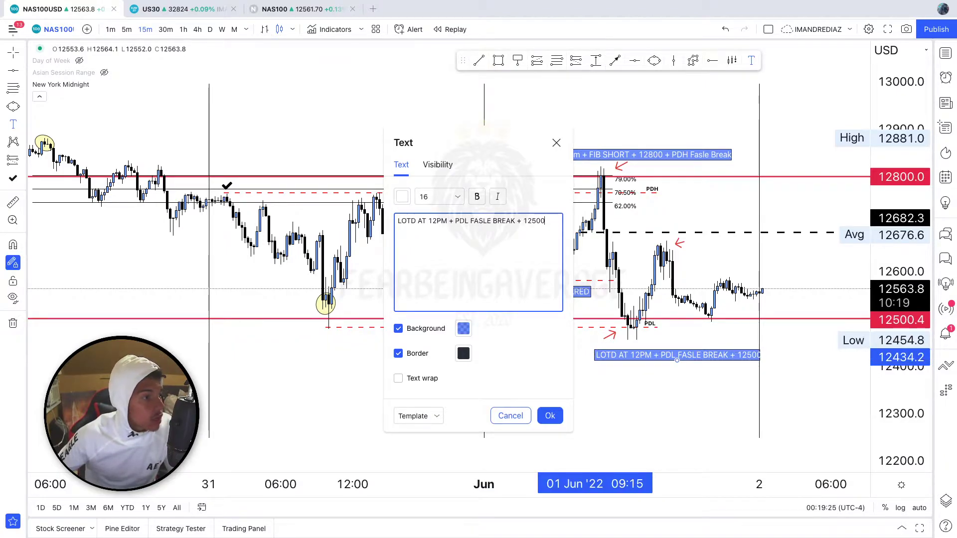
pyautogui.scroll(-4, 384, 106)
pyautogui.scroll(-5, 369, 154)
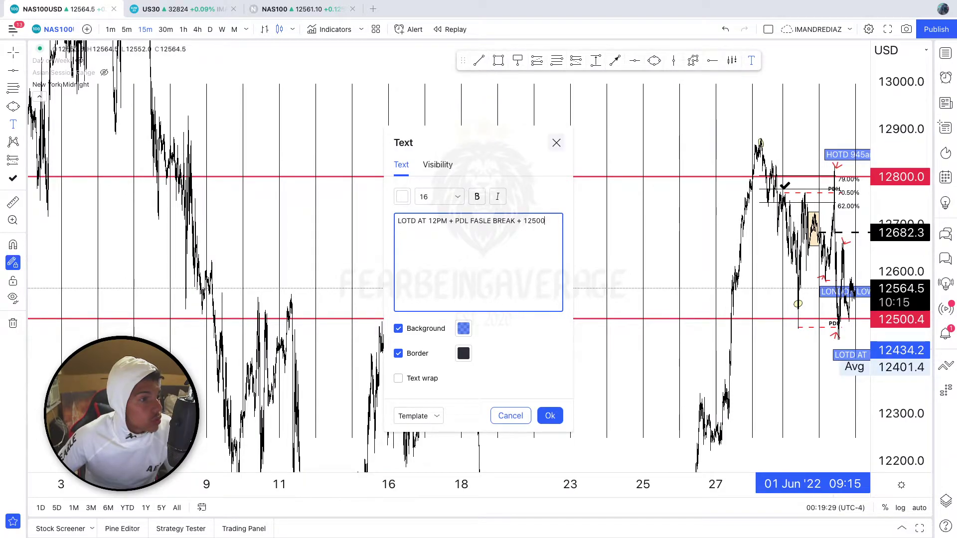
pyautogui.click(550, 416)
pyautogui.rightClick(535, 127)
pyautogui.click(563, 132)
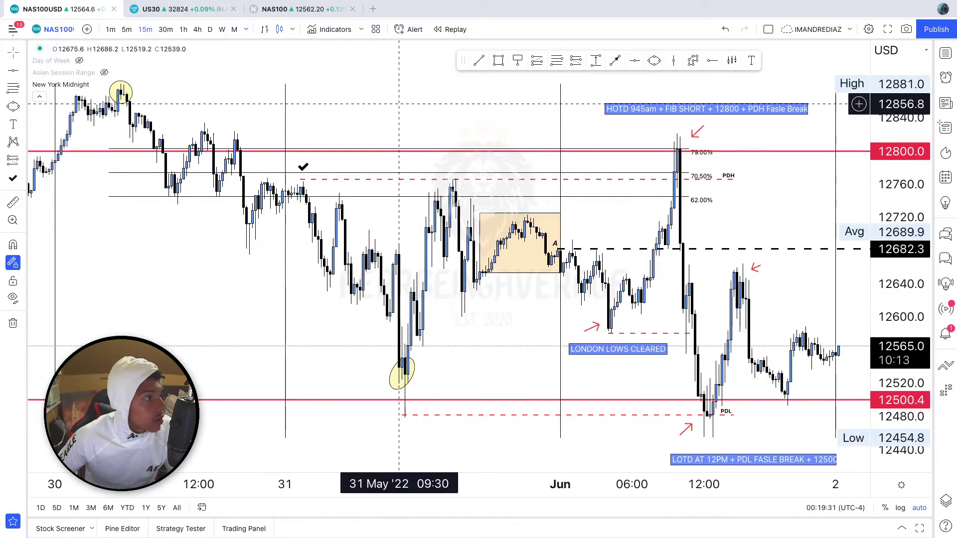
# - Switch the chart to the 30-minute and 1-hour timeframes and examine price action from late May into June
pyautogui.click(166, 29)
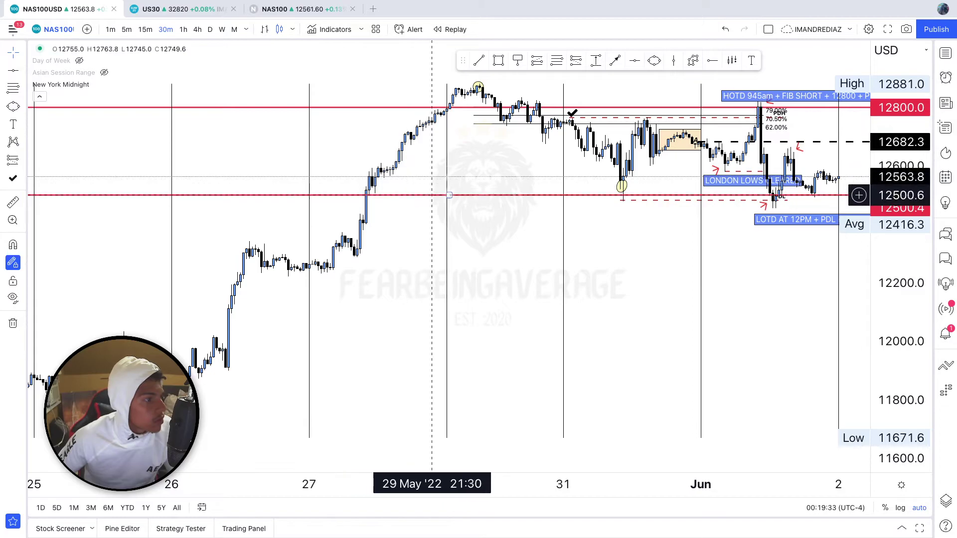
pyautogui.scroll(-5, 440, 197)
pyautogui.click(183, 29)
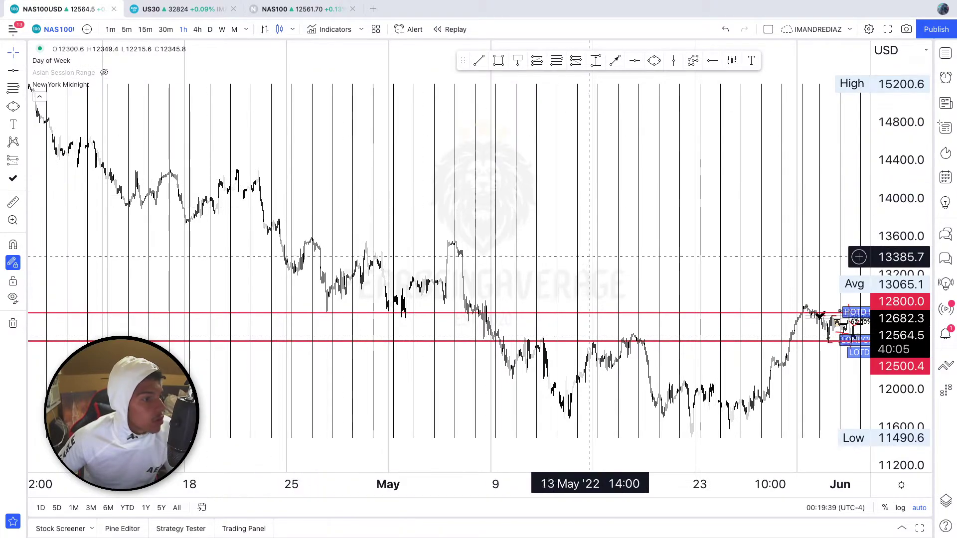
pyautogui.scroll(2, 758, 264)
pyautogui.scroll(3, 758, 264)
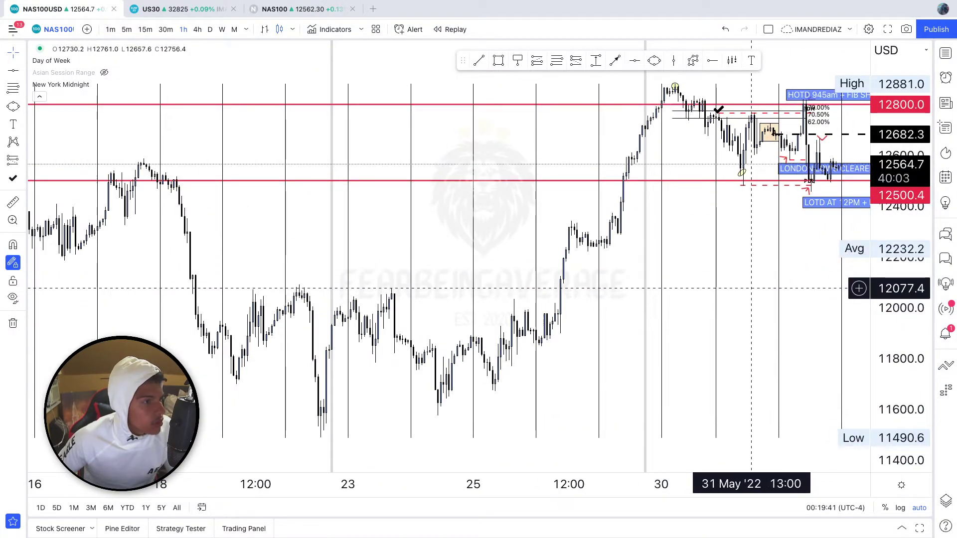
pyautogui.scroll(2, 656, 284)
pyautogui.hscroll(2, 656, 284)
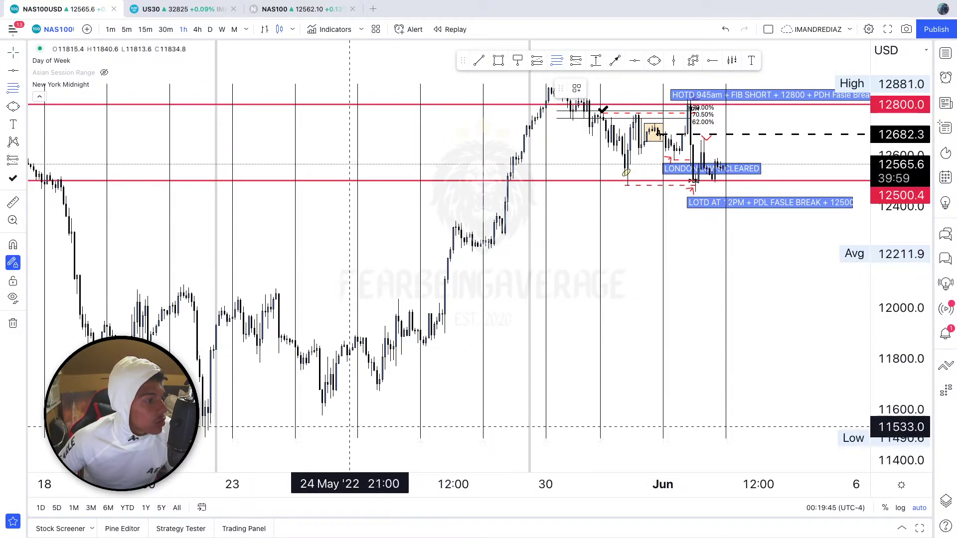
# - Draw a Fib Retracement from 24 May 09:00 at 11628.9 up to 12866.7 at 2 June 05:00, showing its 0.382 level
pyautogui.click(319, 403)
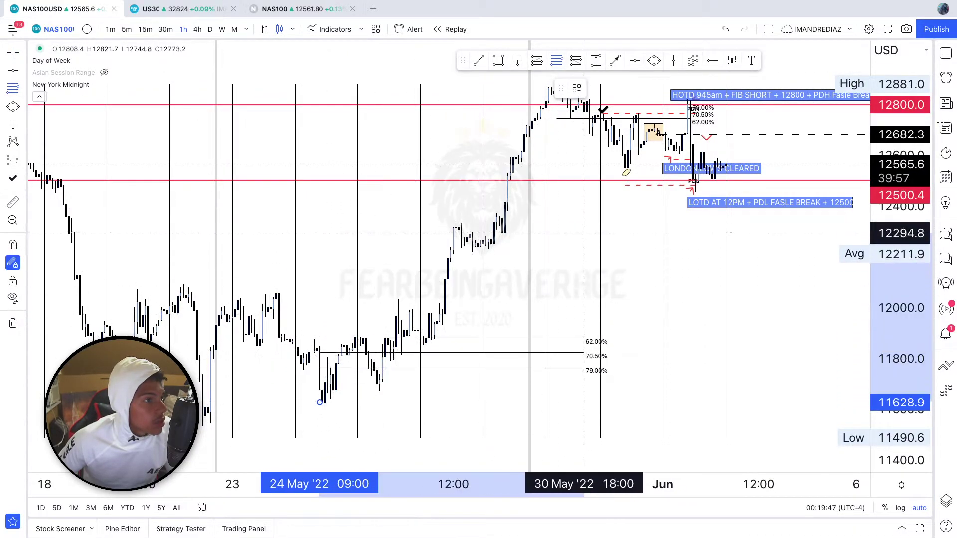
pyautogui.click(740, 88)
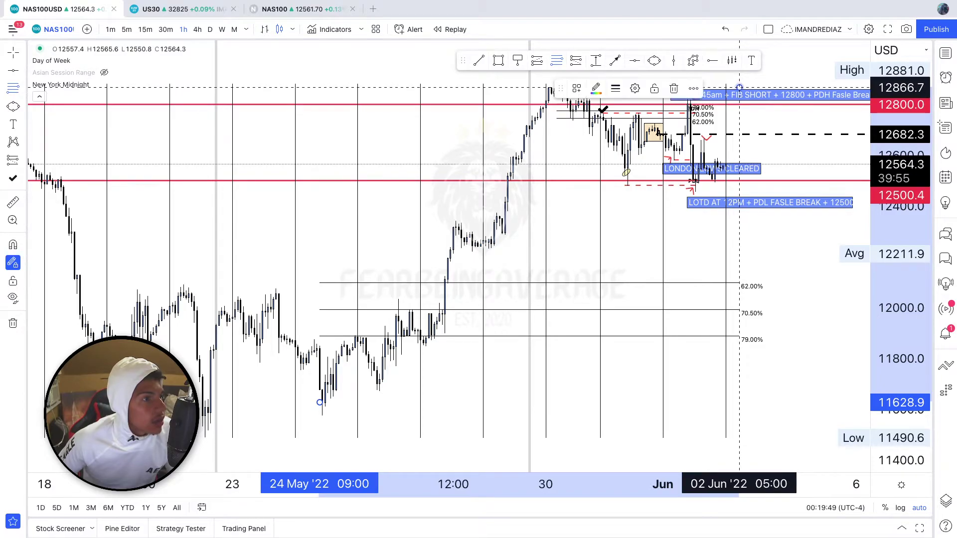
pyautogui.click(635, 88)
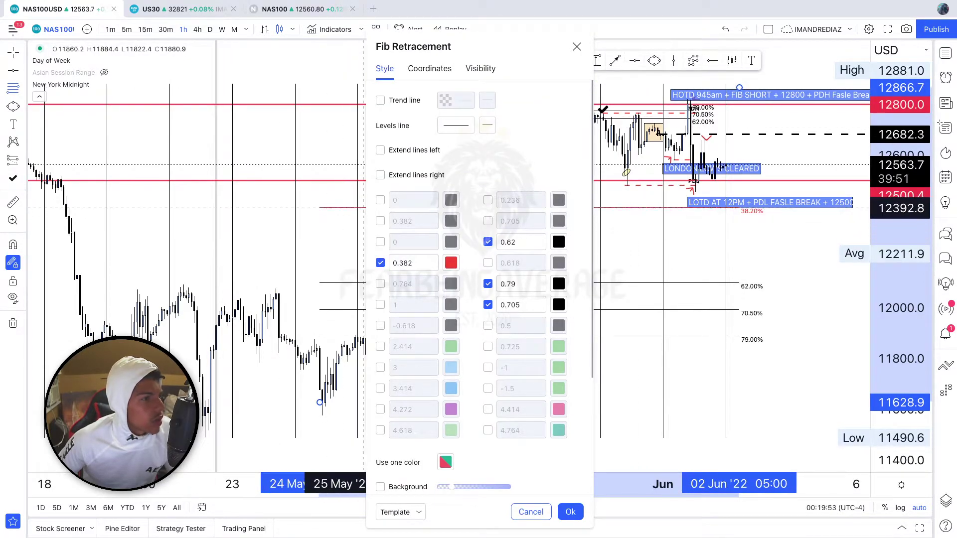
# - Close the settings and delete the Fib Retracement drawn from the 24 May low
pyautogui.click(301, 232)
pyautogui.press('Escape')
pyautogui.click(324, 208)
pyautogui.press('Delete')
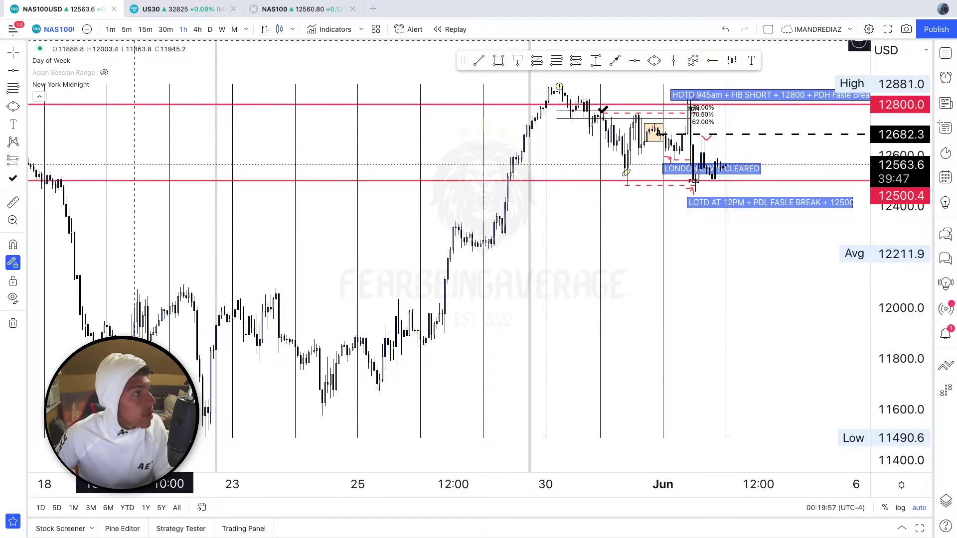
# - Return the chart to the 15-minute timeframe and reset its view
pyautogui.click(145, 29)
pyautogui.rightClick(348, 75)
pyautogui.click(369, 83)
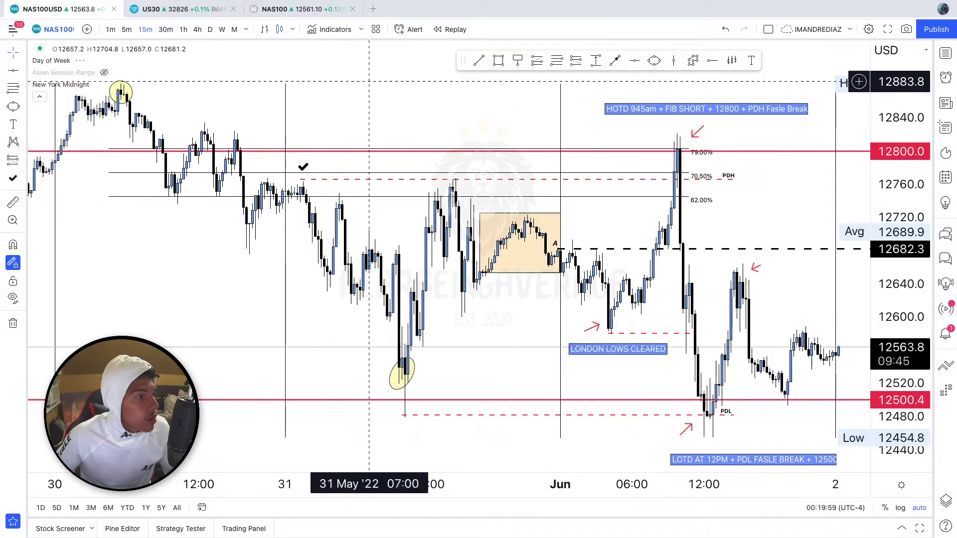
# - Move the LOTD label close beneath the 12PM low and extend the dashed PDL line with its PDL label slightly further across 1 June
pyautogui.moveTo(897, 200); pyautogui.dragTo(897, 250)
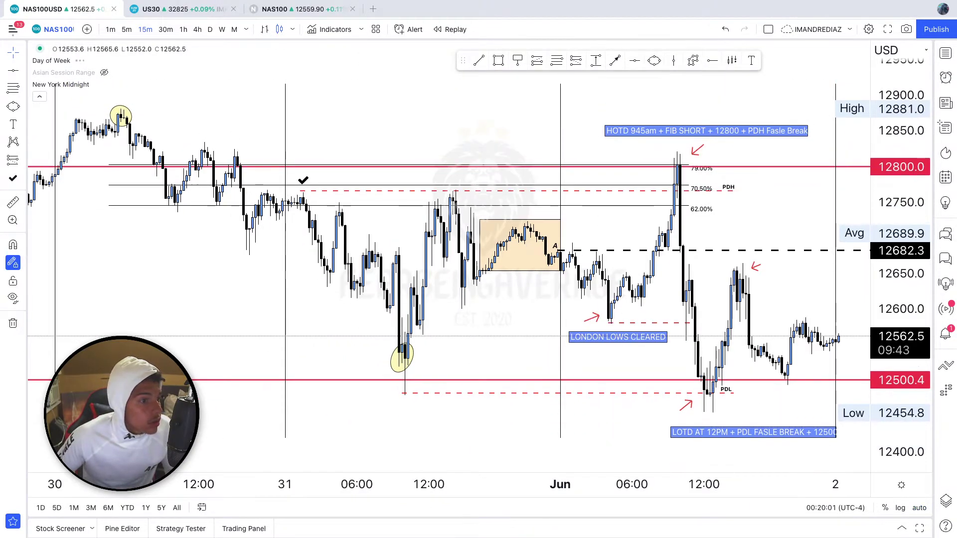
pyautogui.moveTo(806, 273); pyautogui.dragTo(775, 252)
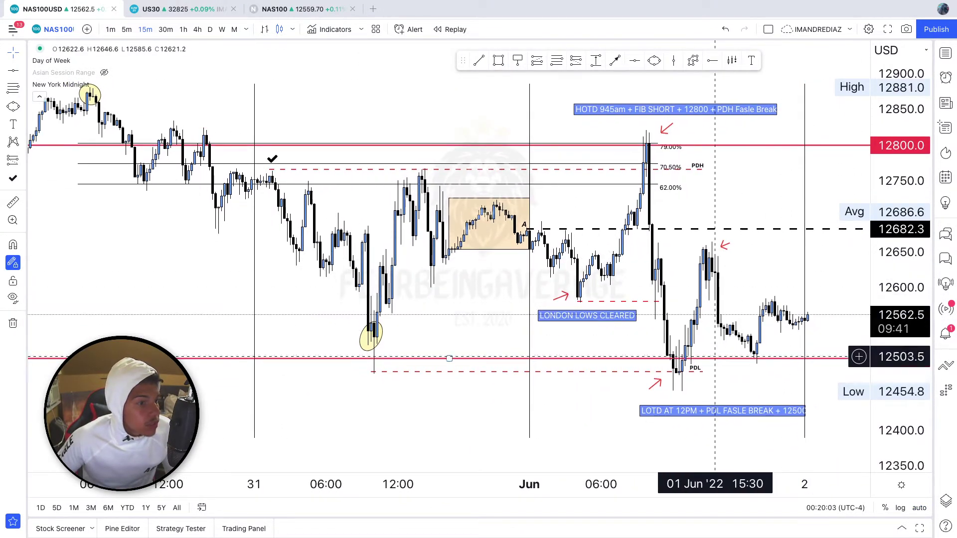
pyautogui.moveTo(718, 418); pyautogui.dragTo(652, 398)
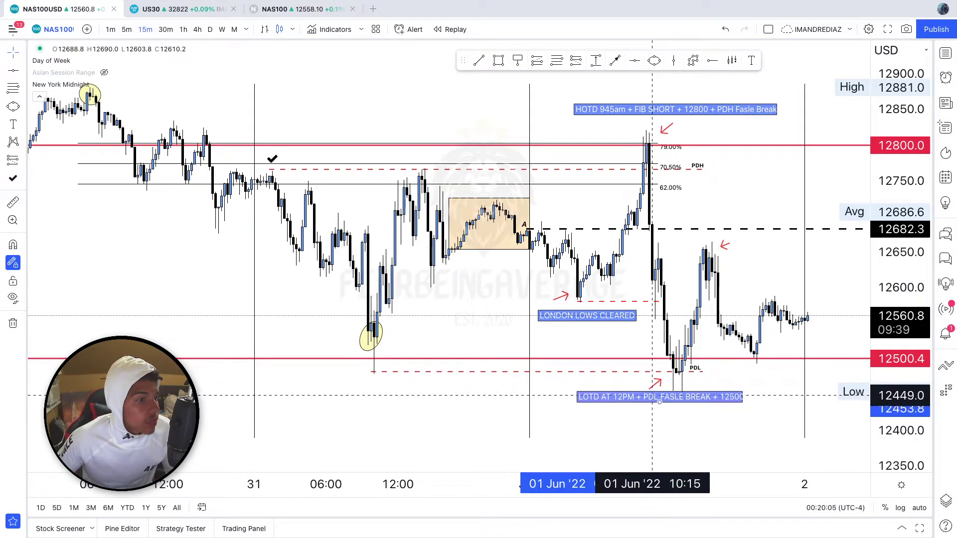
pyautogui.click(703, 371)
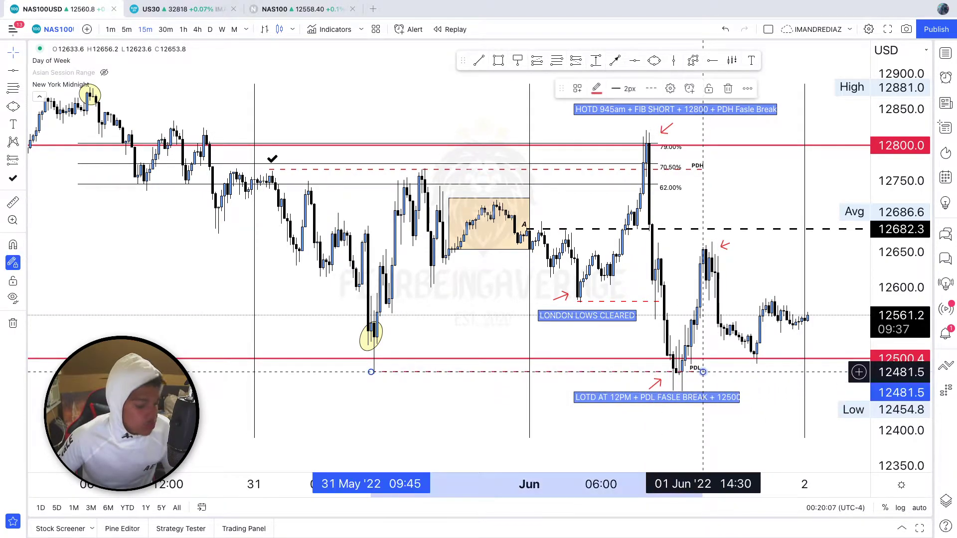
pyautogui.moveTo(703, 372); pyautogui.dragTo(685, 359)
pyautogui.click(757, 376)
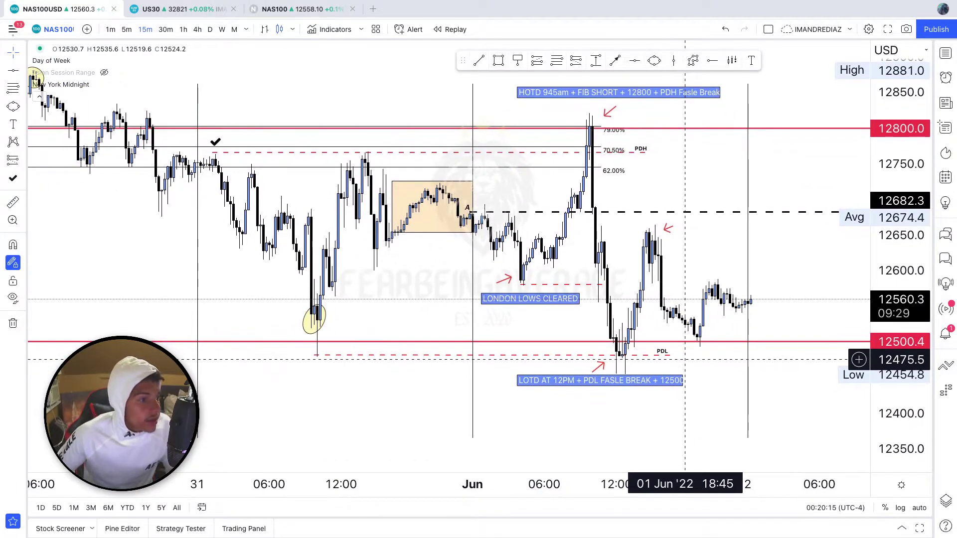
# - Draw a Fib Retracement from the 1 June high at 12802.2 down to 12481.6 at 16:30, showing only the 0.5 level
pyautogui.moveTo(901, 175); pyautogui.dragTo(901, 284)
pyautogui.click(676, 233)
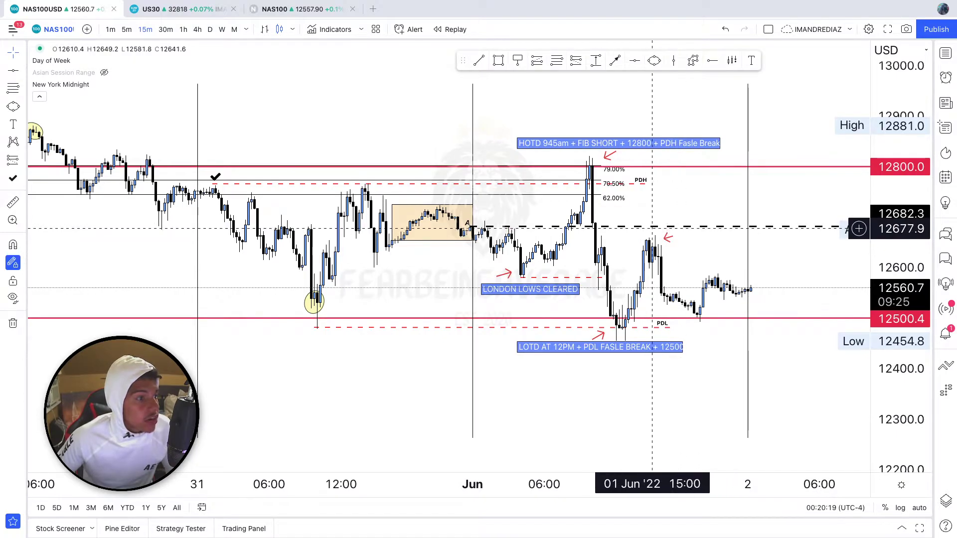
pyautogui.click(557, 61)
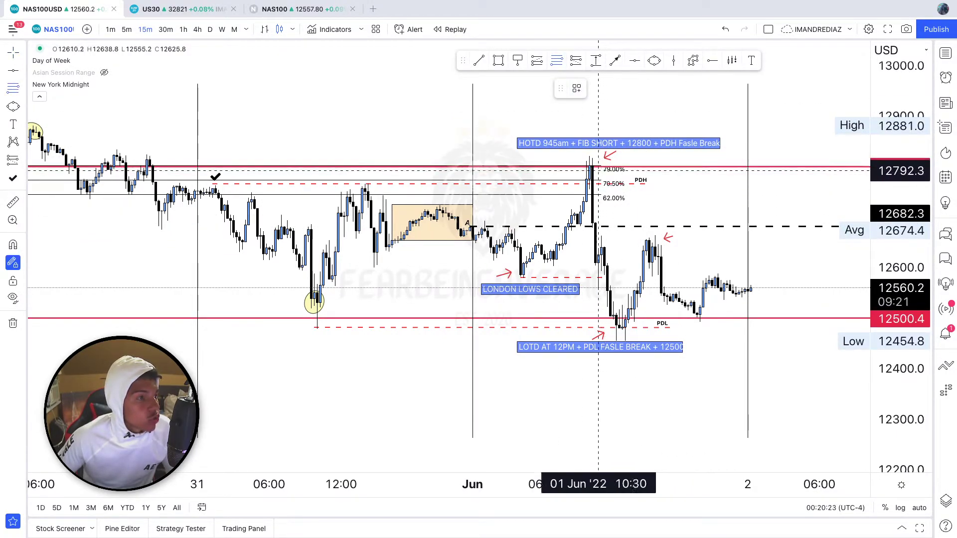
pyautogui.click(591, 165)
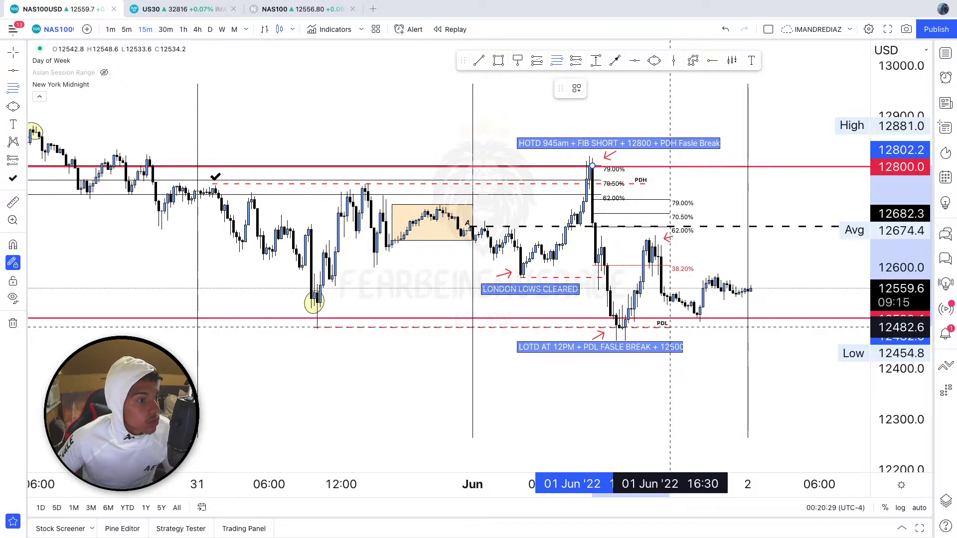
pyautogui.click(670, 328)
pyautogui.click(706, 251)
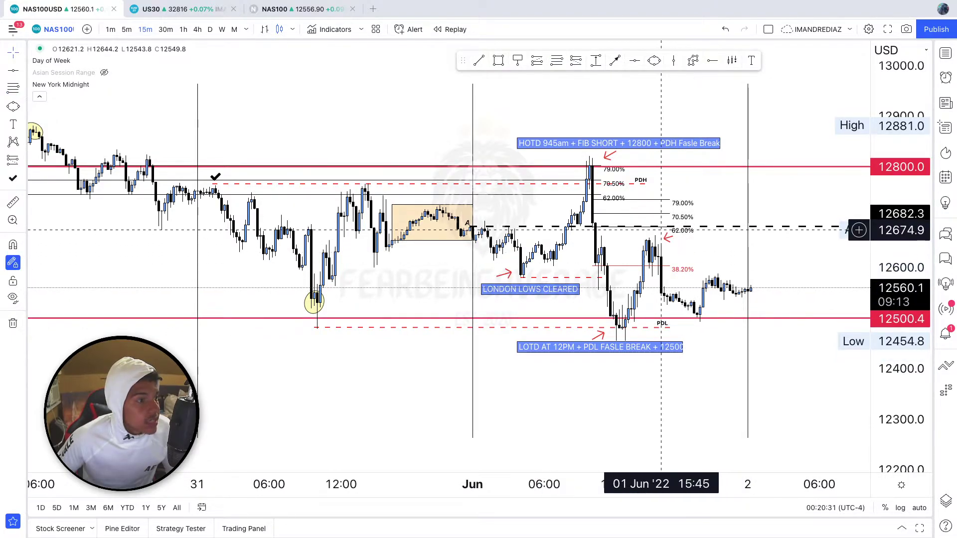
pyautogui.doubleClick(652, 202)
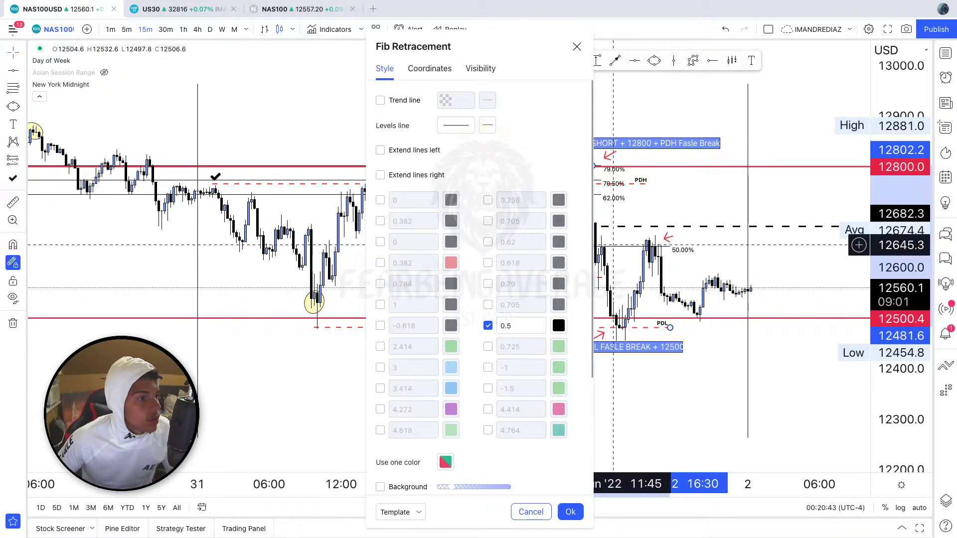
pyautogui.press('Escape')
# - Mark the 1 June high near 12800 and the 12PM low near the PDL with small ellipses
pyautogui.rightClick(672, 240)
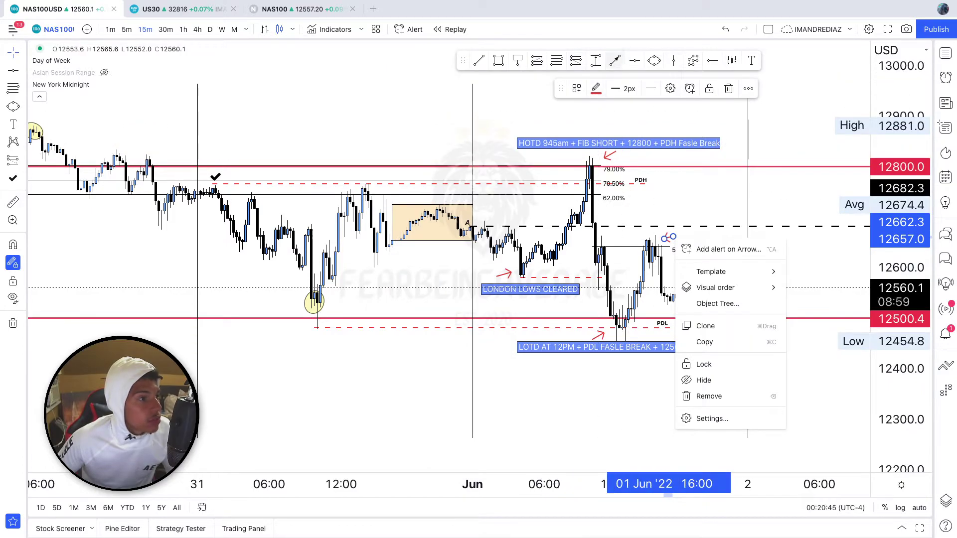
pyautogui.click(654, 60)
pyautogui.click(583, 164)
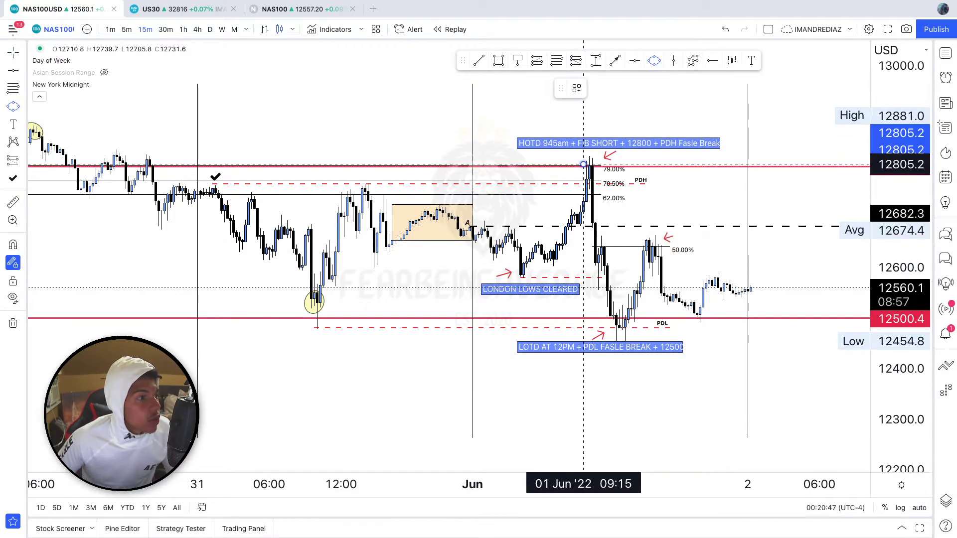
pyautogui.click(596, 167)
pyautogui.click(607, 163)
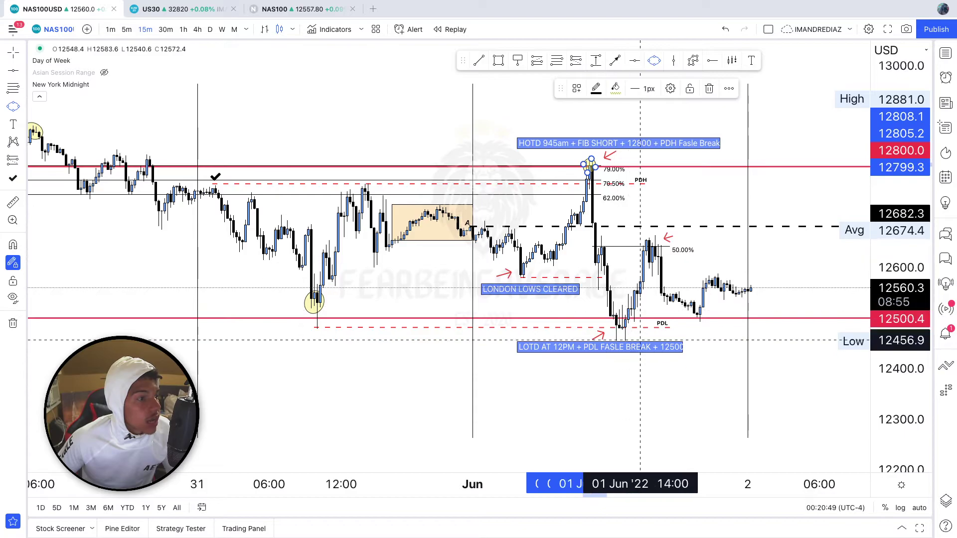
pyautogui.click(616, 322)
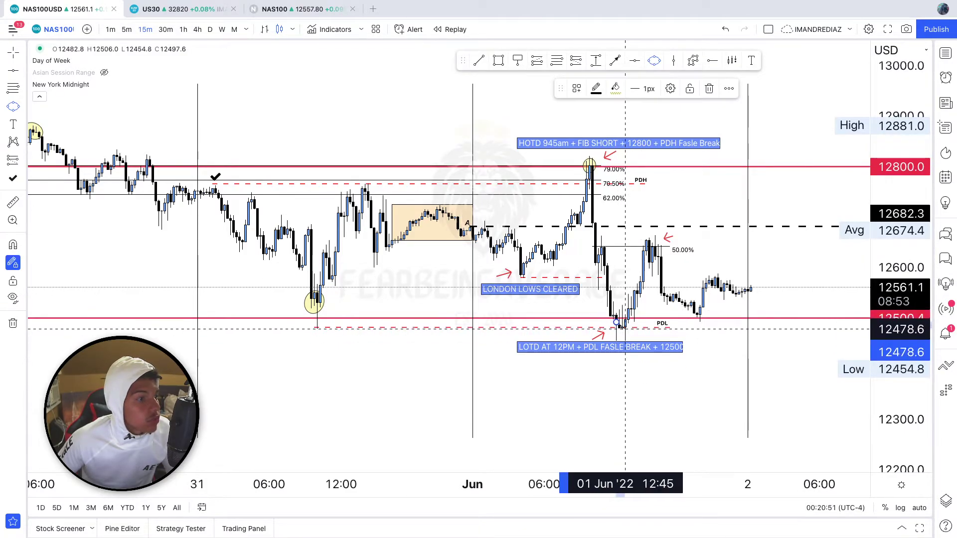
pyautogui.click(625, 330)
pyautogui.click(631, 325)
# - Draw a horizontal line at 12650.3 and colour it black
pyautogui.moveTo(620, 291); pyautogui.dragTo(599, 301)
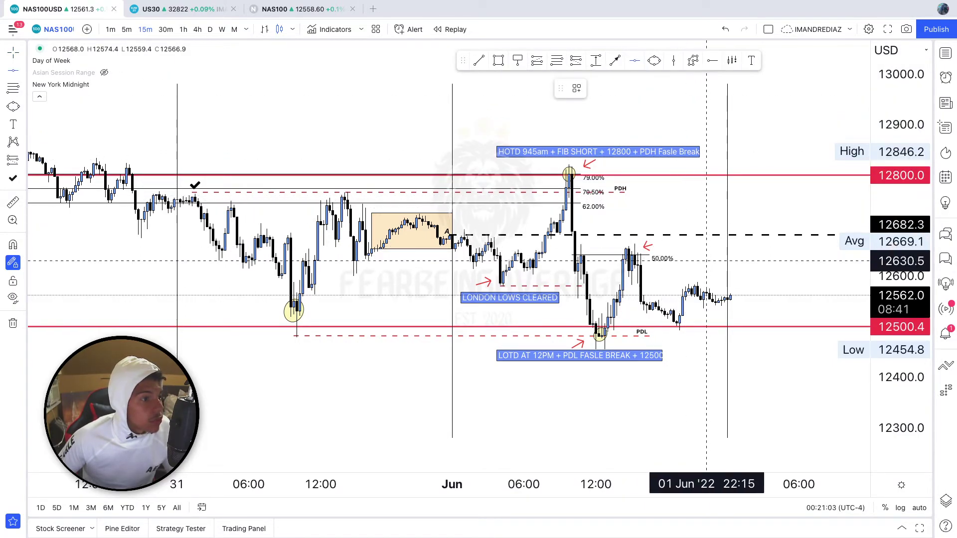
pyautogui.click(710, 251)
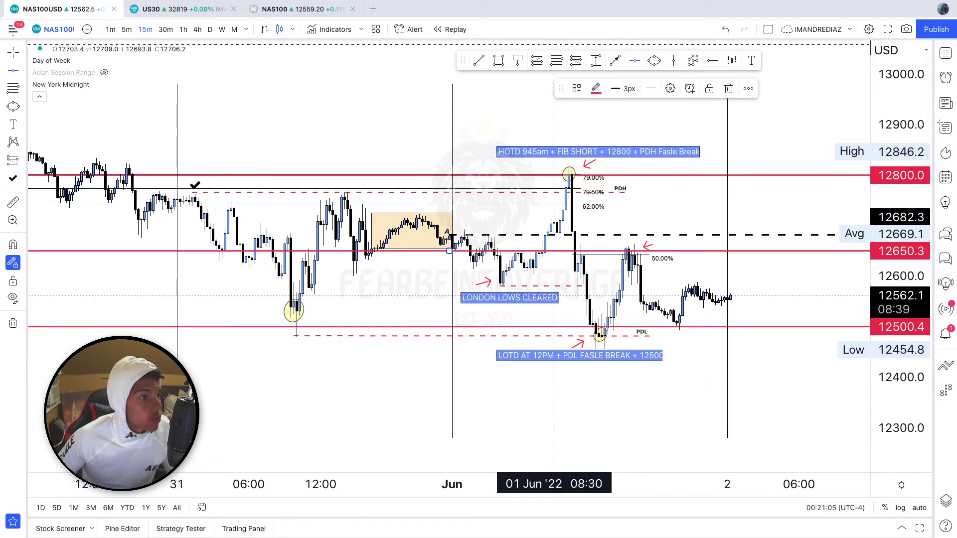
pyautogui.click(596, 88)
pyautogui.click(700, 110)
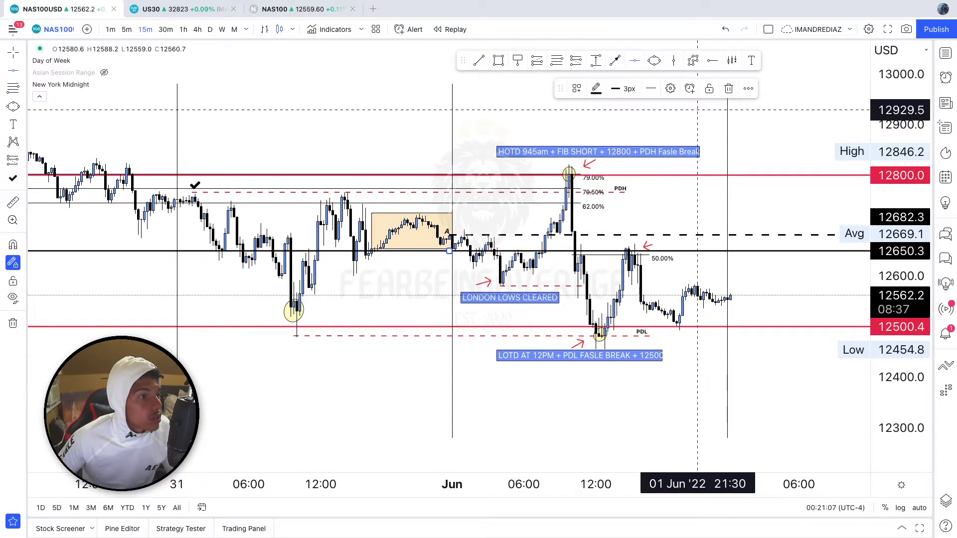
pyautogui.click(718, 112)
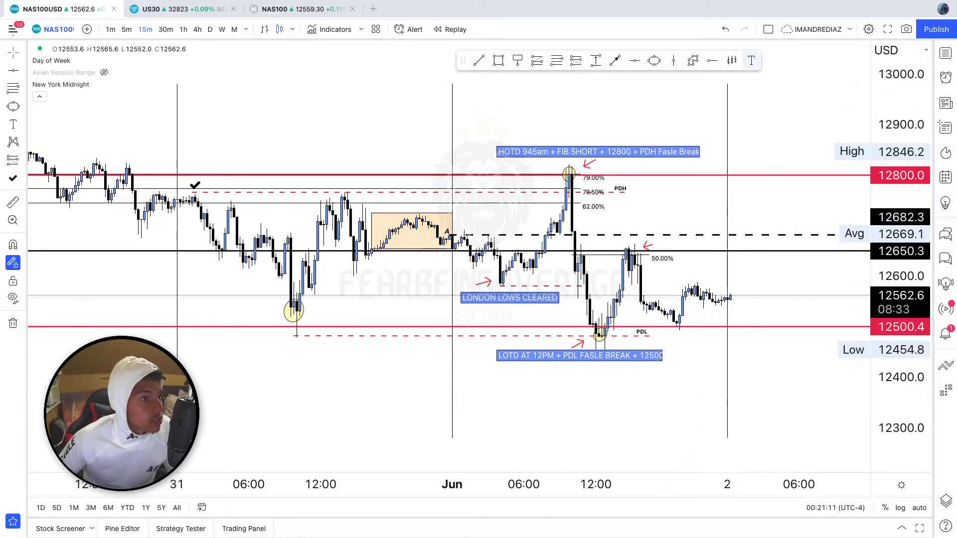
# - Add the text label "FIB SHORT 50% + 12650 MID FIG" beside the red arrow at the 1 June afternoon high
pyautogui.click(658, 237)
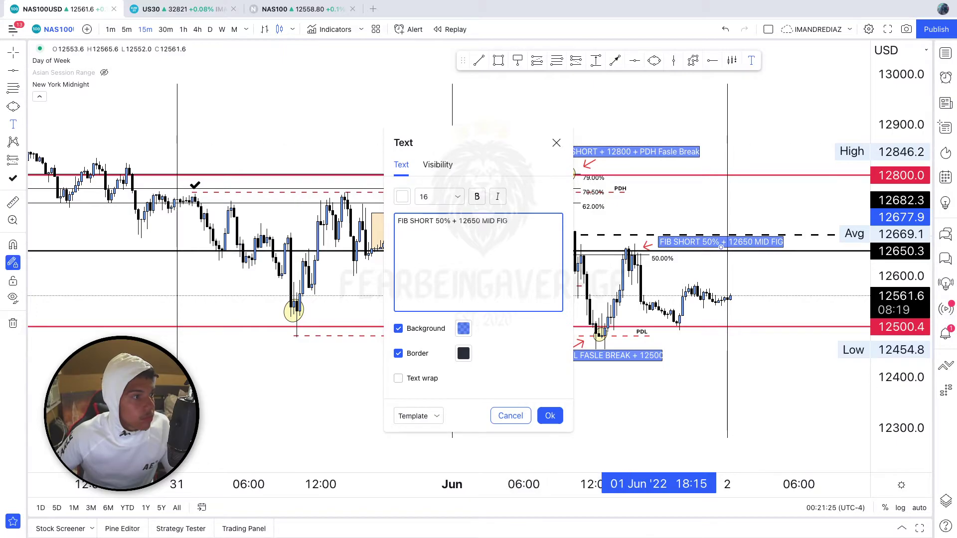
pyautogui.press('Escape')
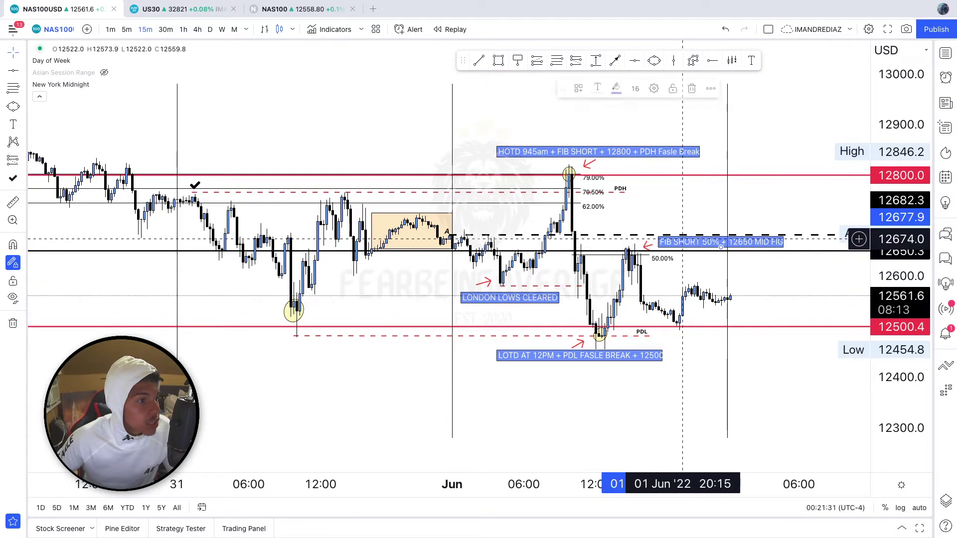
pyautogui.moveTo(677, 194); pyautogui.dragTo(678, 199)
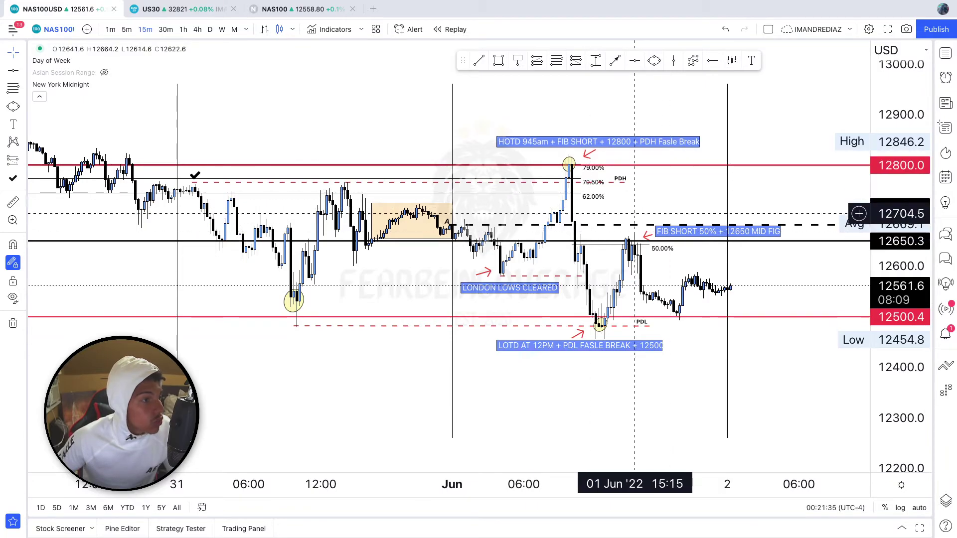
# - Draw a level trend line at 12655.2 from 31 May 16:30 to 1 June 18:45, styled as a solid orange line
pyautogui.click(13, 71)
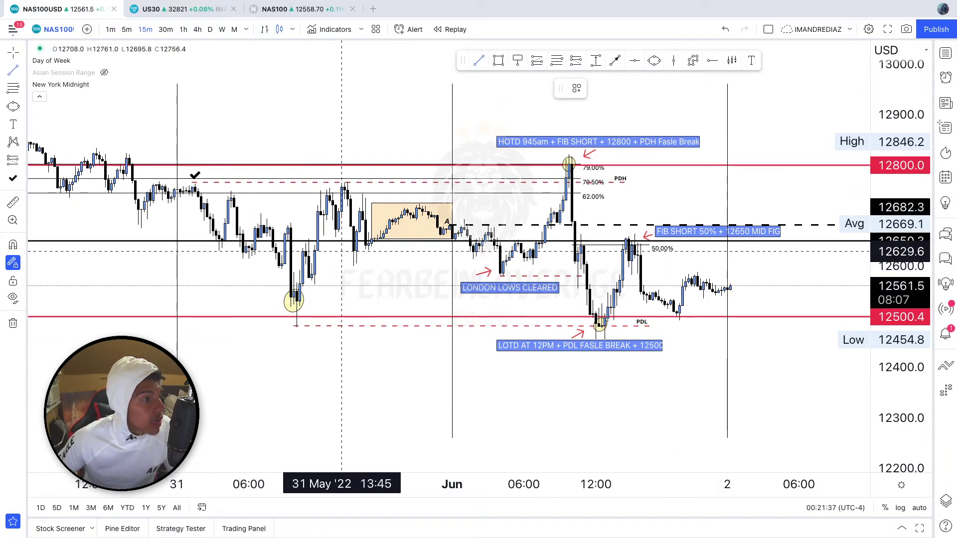
pyautogui.click(375, 238)
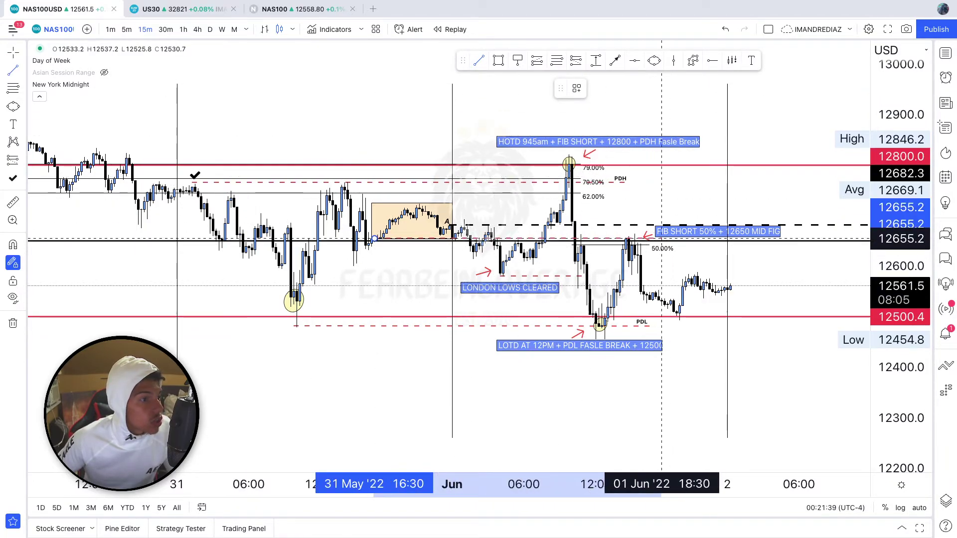
pyautogui.click(665, 239)
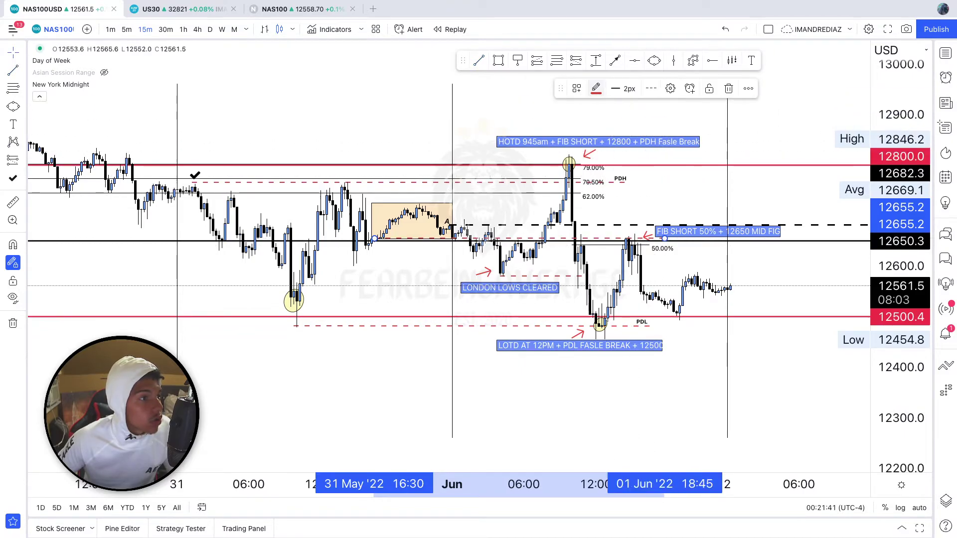
pyautogui.click(596, 89)
pyautogui.click(607, 121)
pyautogui.click(651, 88)
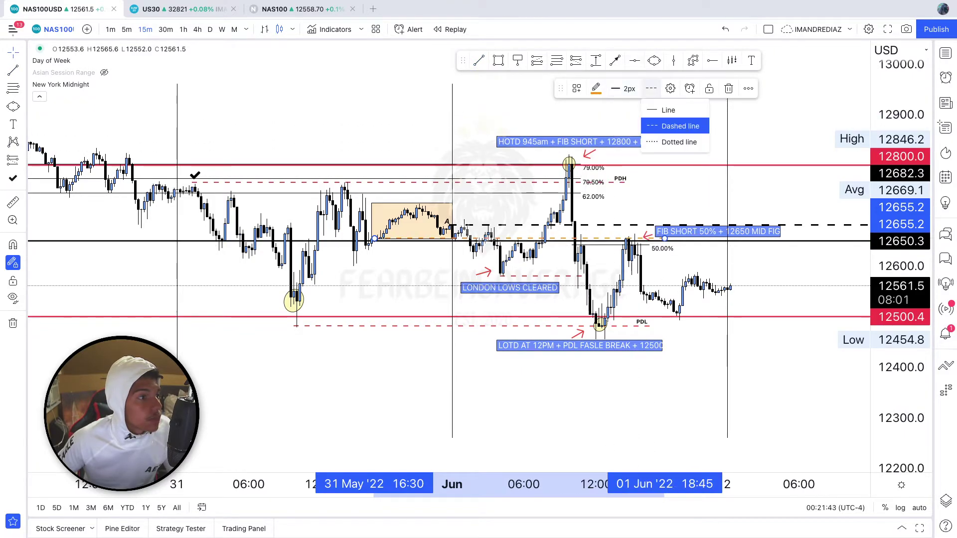
pyautogui.click(668, 111)
pyautogui.rightClick(696, 191)
pyautogui.click(680, 180)
# - Append "+ AR LOW RETESTED" to the FIB SHORT 50% text label
pyautogui.doubleClick(718, 233)
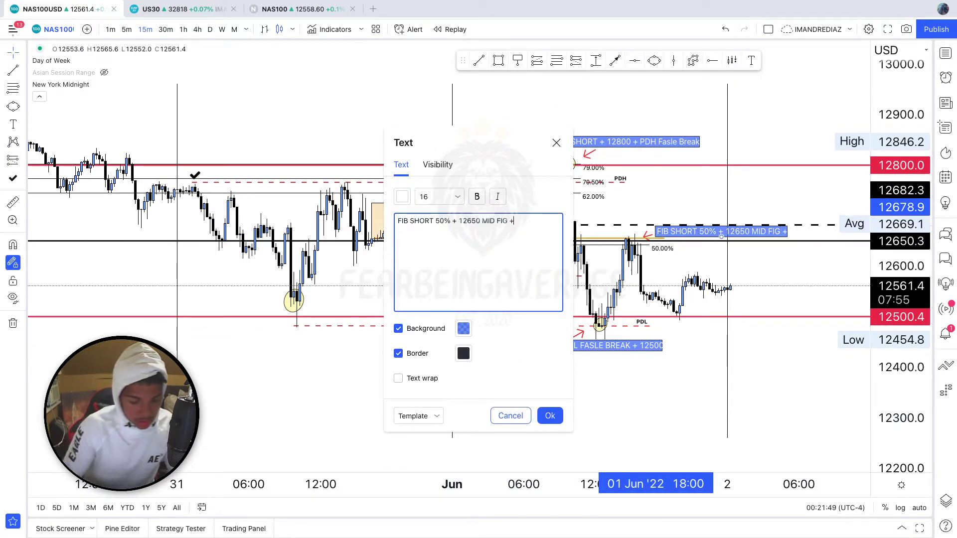
pyautogui.write('+ AR LOW RETESTED')
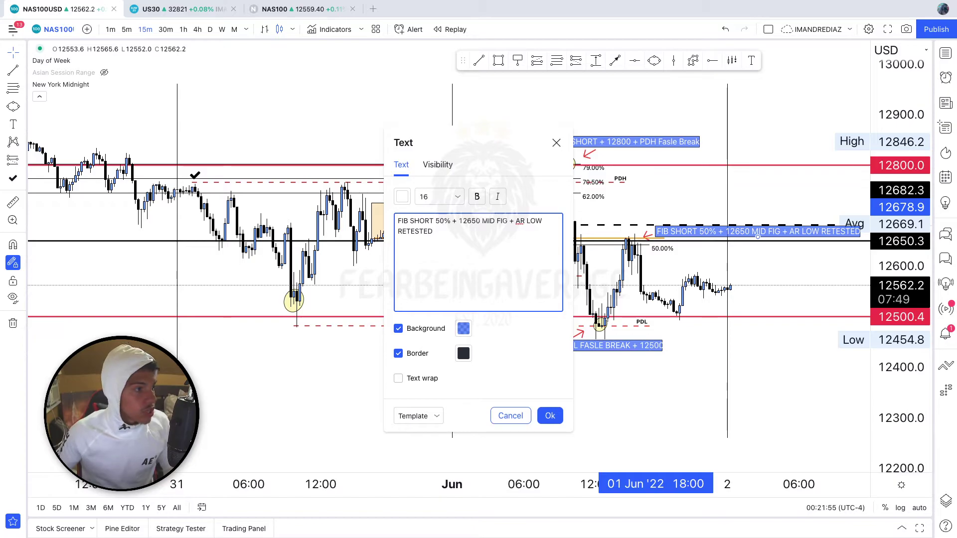
pyautogui.rightClick(560, 117)
pyautogui.click(541, 101)
# - Place a check mark icon beneath the 31 May low at about 12463.8
pyautogui.moveTo(585, 120); pyautogui.dragTo(434, 134)
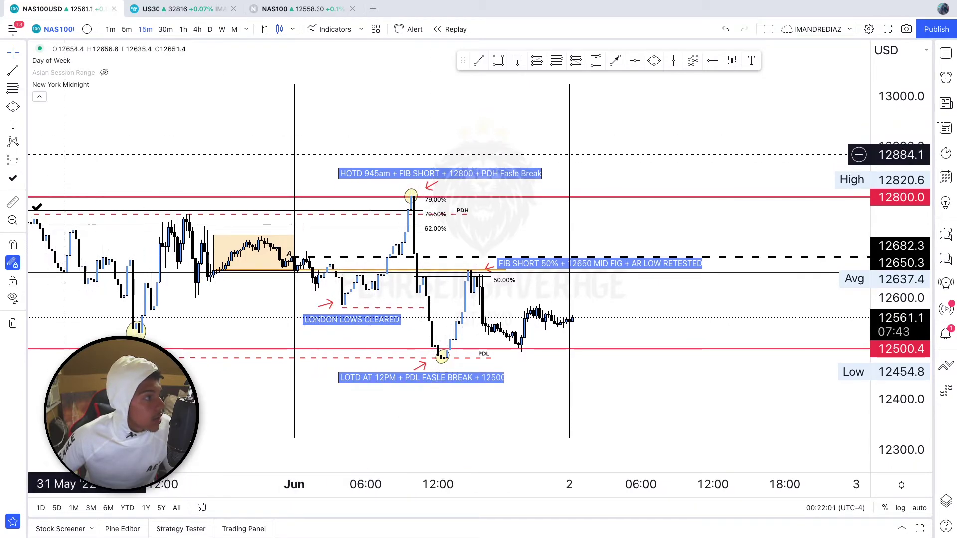
pyautogui.click(23, 178)
pyautogui.click(36, 178)
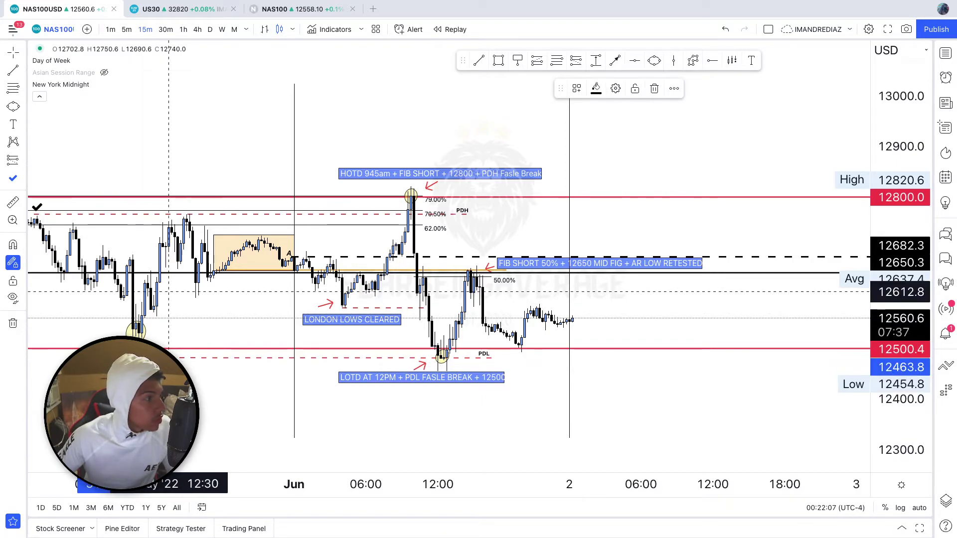
pyautogui.rightClick(167, 193)
pyautogui.click(163, 145)
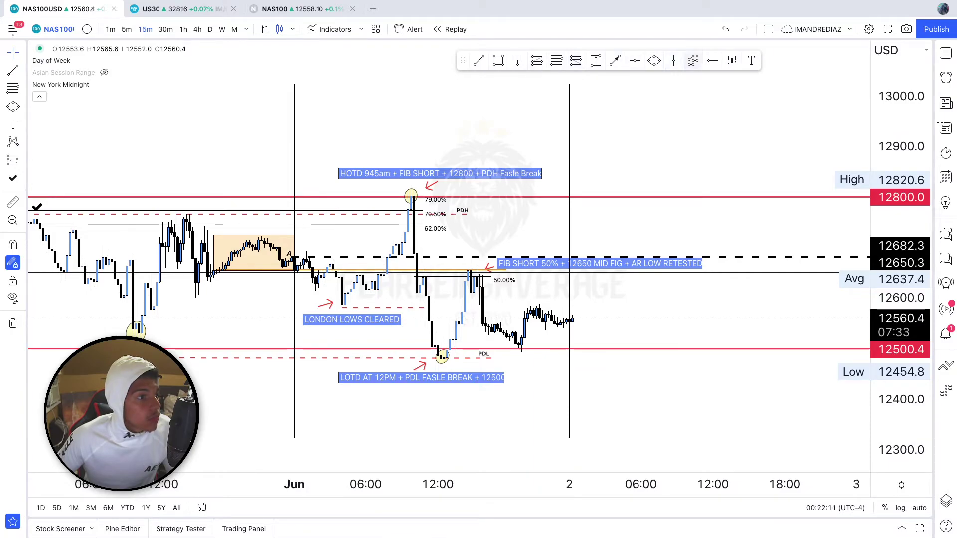
# - Sketch a dashed zigzag path from 2 June 01:30 to 10:45: tight range, dip to about 12801, spike to about 12932, drop and retest ending near 12754
pyautogui.click(693, 61)
pyautogui.click(587, 181)
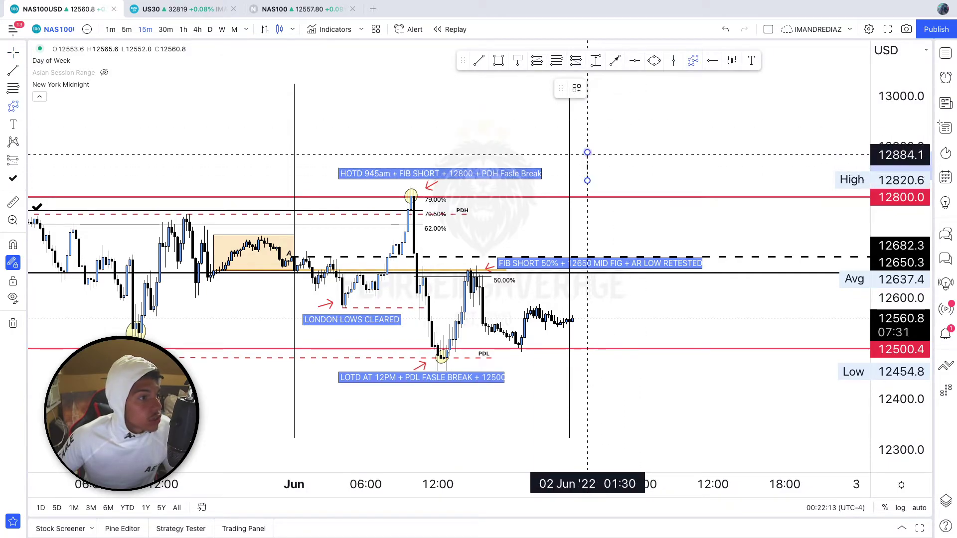
pyautogui.click(587, 153)
pyautogui.click(597, 180)
pyautogui.click(603, 153)
pyautogui.click(608, 182)
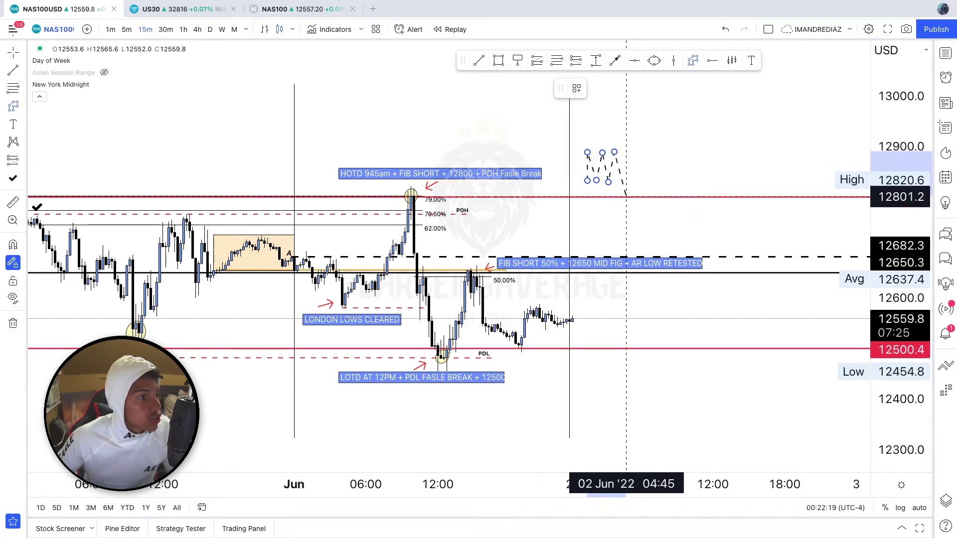
pyautogui.click(626, 197)
pyautogui.click(635, 172)
pyautogui.click(641, 186)
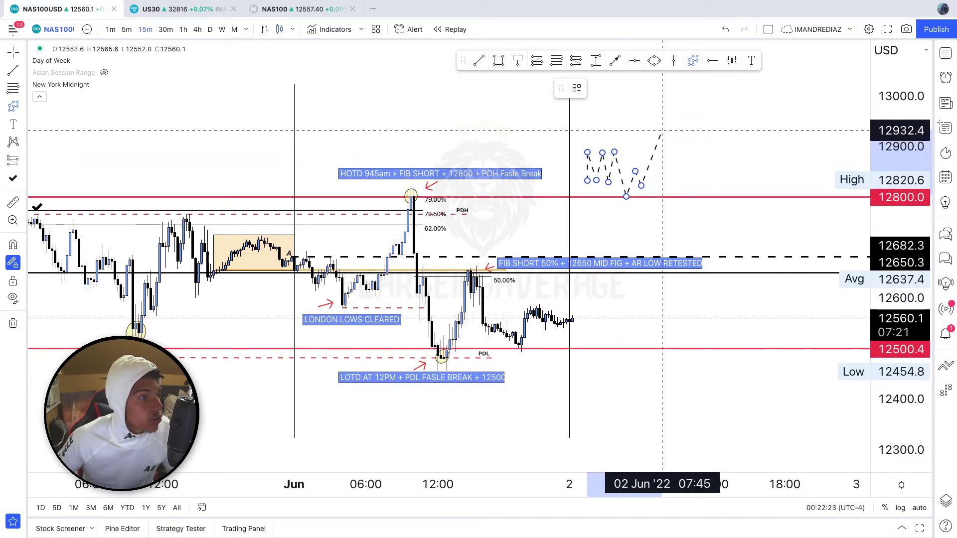
pyautogui.click(662, 130)
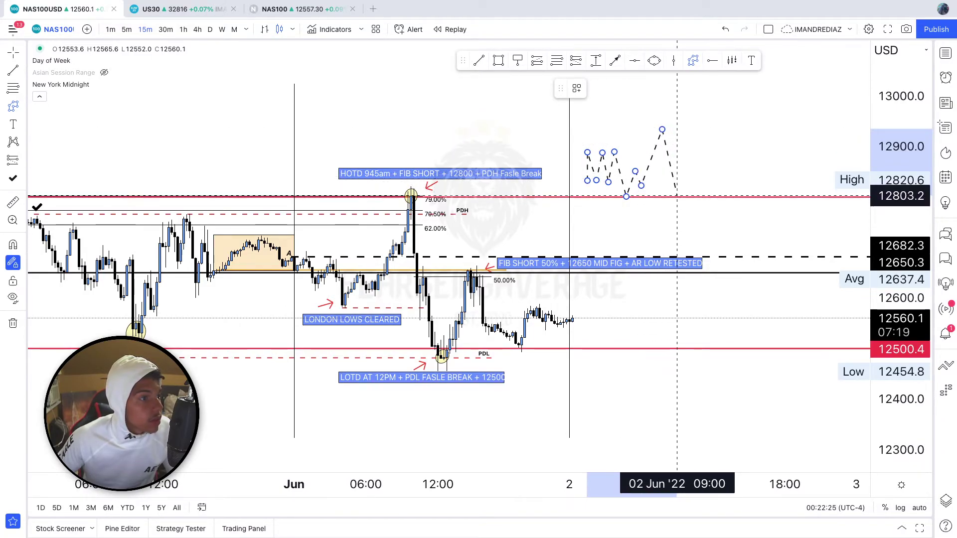
pyautogui.click(674, 220)
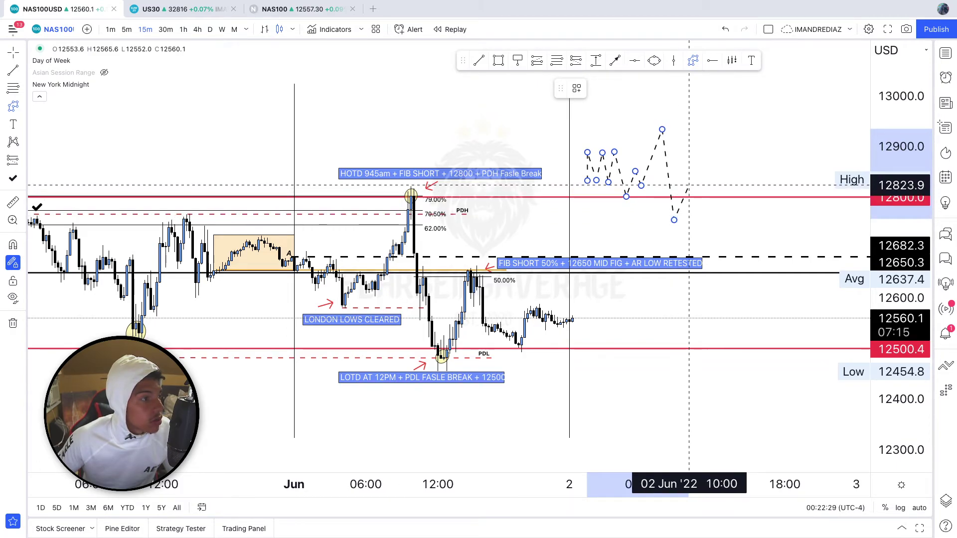
pyautogui.click(690, 181)
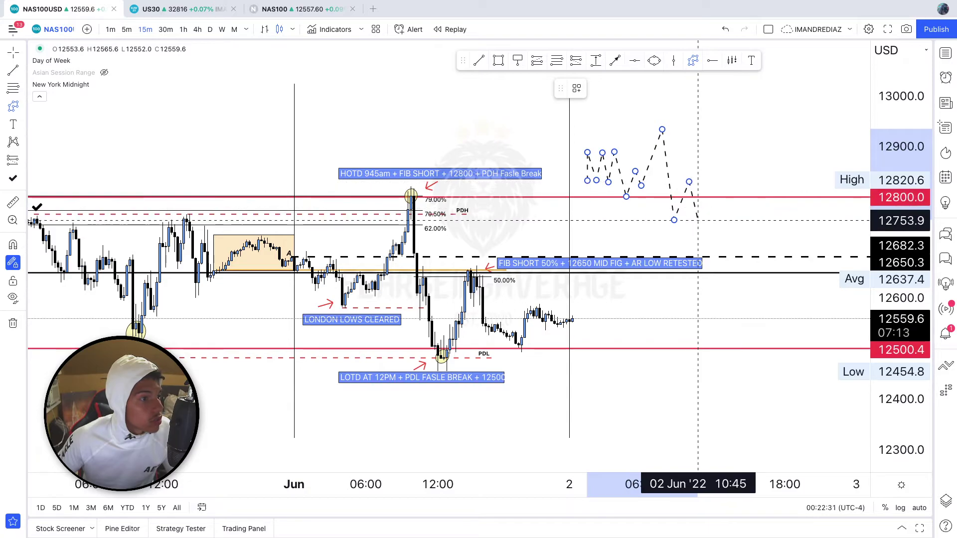
pyautogui.click(698, 218)
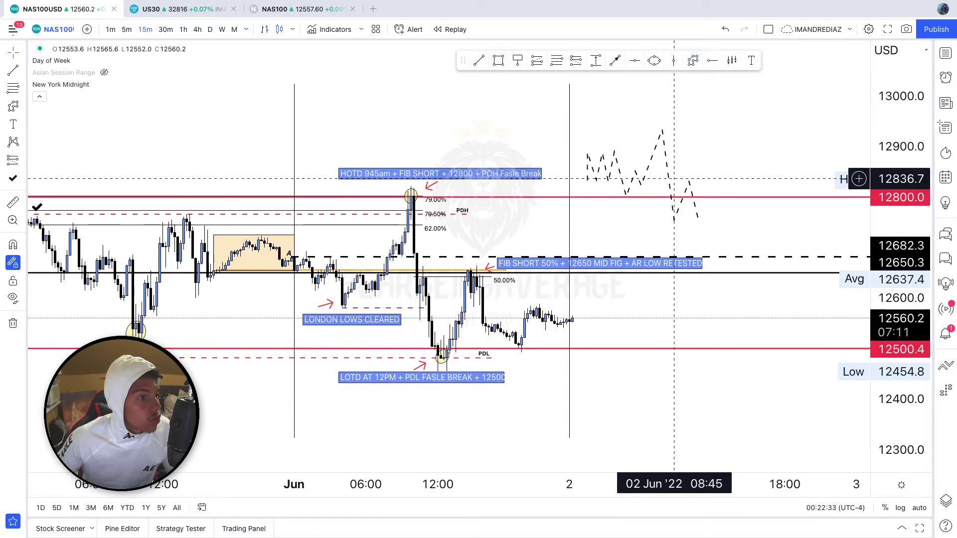
# - Move the sketched path above the 31 May candles and bound its opening range with level orange trend lines at 12978.8 and 12926.5
pyautogui.moveTo(668, 178)
pyautogui.mouseDown()
pyautogui.moveTo(698, 210)
pyautogui.moveTo(671, 304)
pyautogui.moveTo(677, 335)
pyautogui.moveTo(562, 252)
pyautogui.moveTo(733, 269)
pyautogui.moveTo(784, 304)
pyautogui.moveTo(781, 324)
pyautogui.moveTo(324, 108)
pyautogui.moveTo(354, 108)
pyautogui.mouseUp()
pyautogui.click(498, 60)
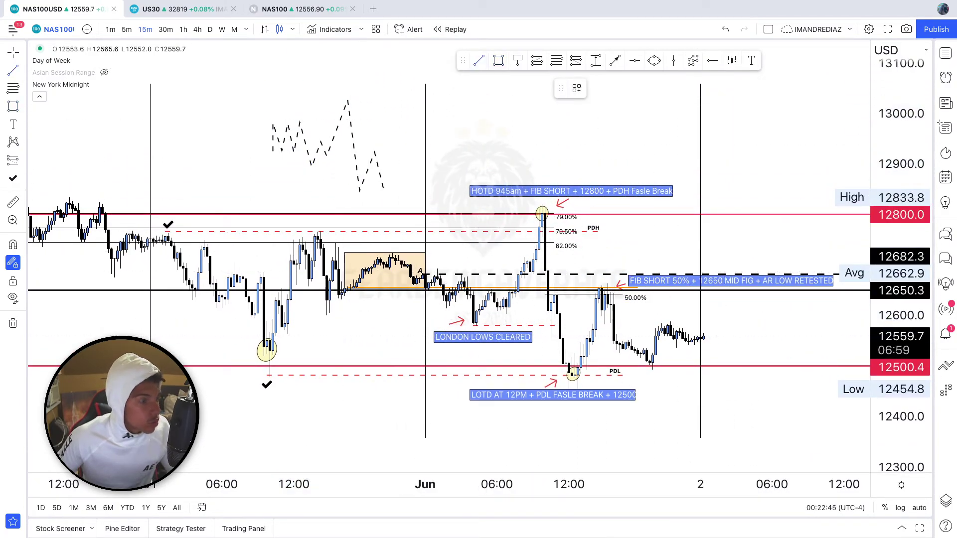
pyautogui.moveTo(264, 124); pyautogui.dragTo(390, 124)
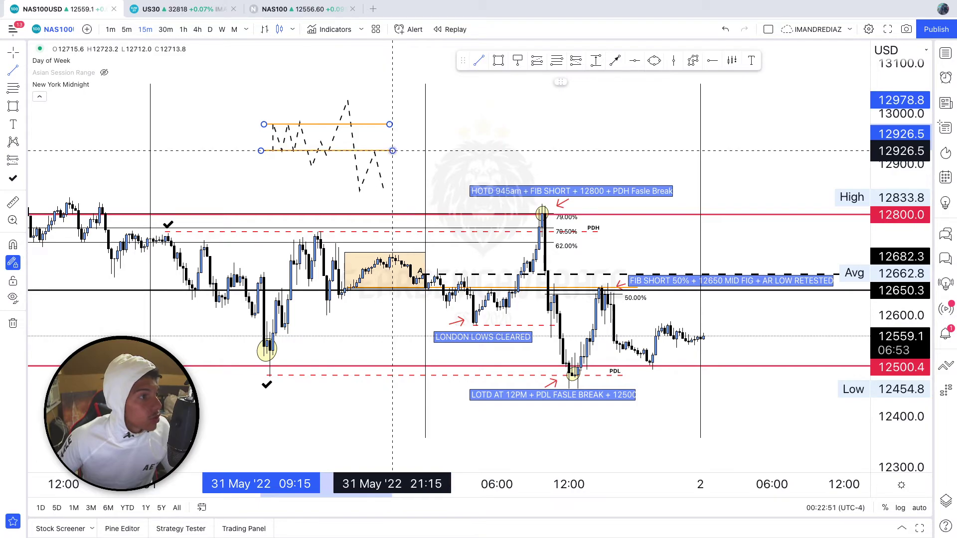
pyautogui.click(393, 150)
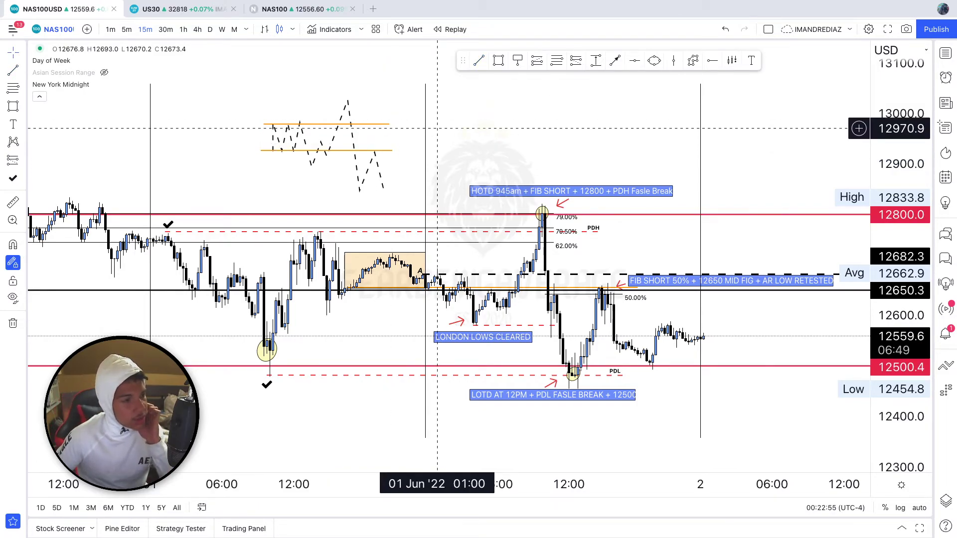
pyautogui.moveTo(534, 141); pyautogui.dragTo(521, 133)
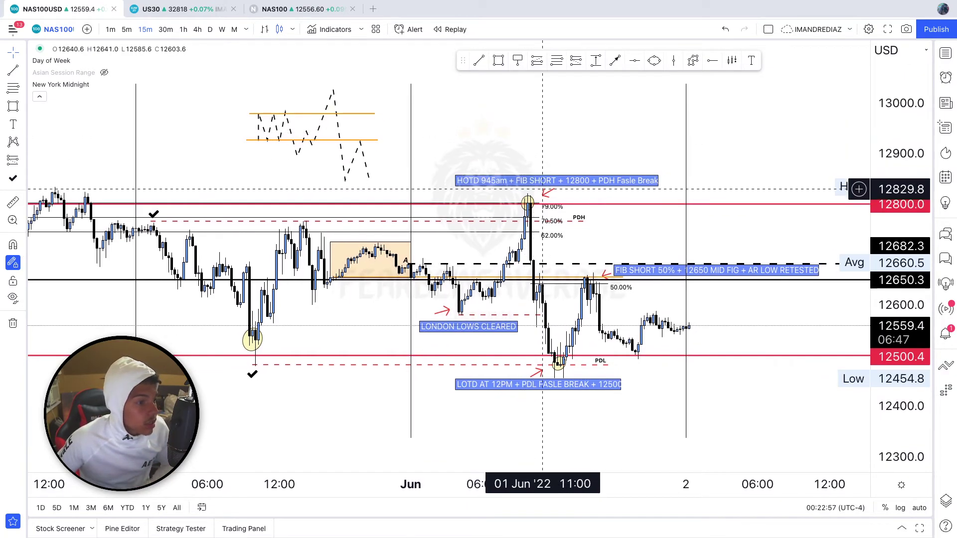